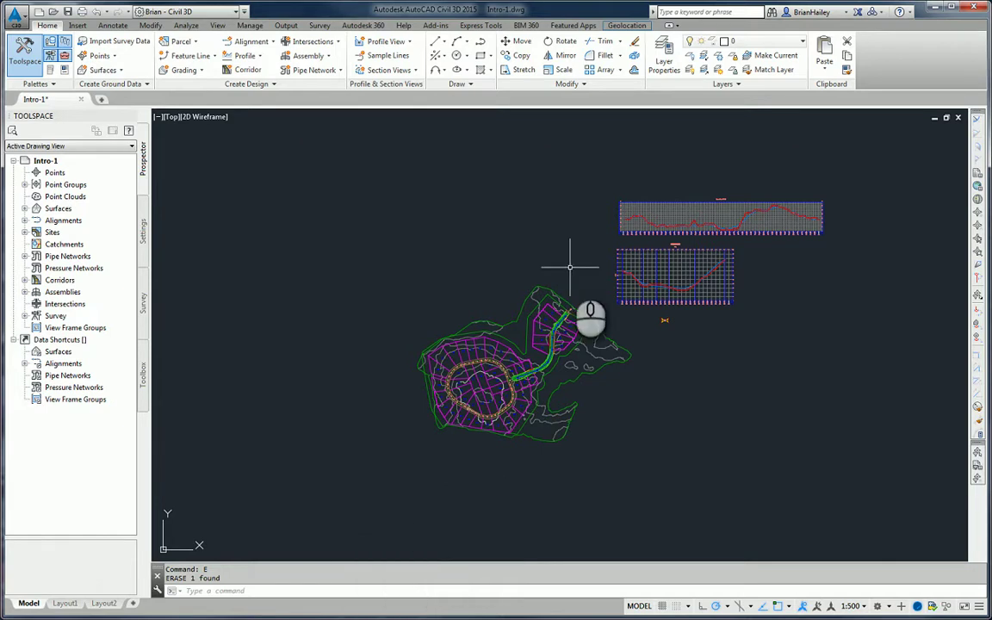
# Turn on the Map Aerial online map from the Geolocation tab beneath the subdivision drawing
pyautogui.click(627, 26)
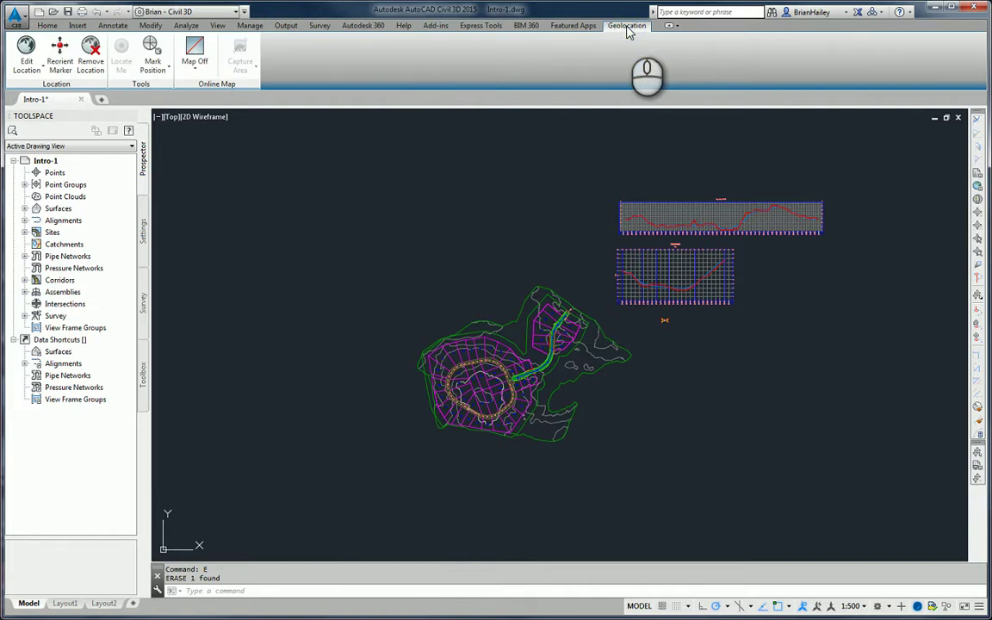
pyautogui.click(190, 67)
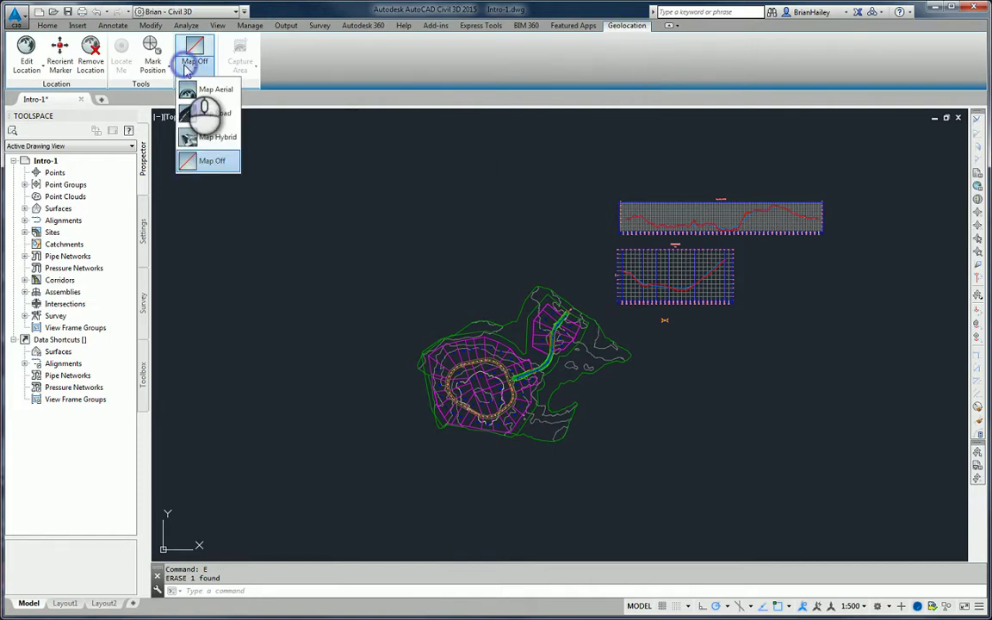
pyautogui.click(213, 90)
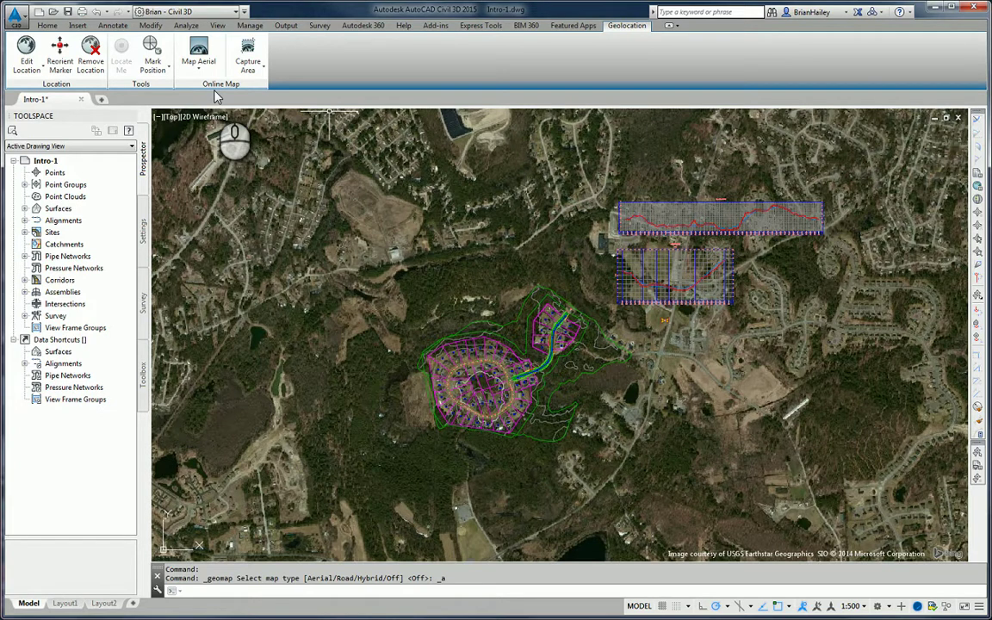
pyautogui.scroll(-6, 509, 344)
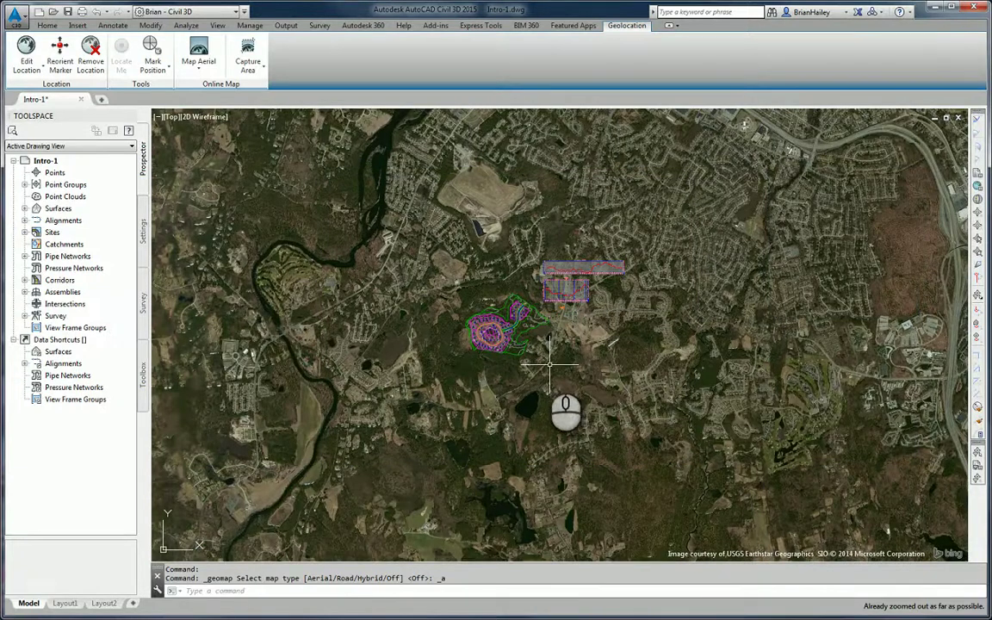
pyautogui.scroll(8, 558, 368)
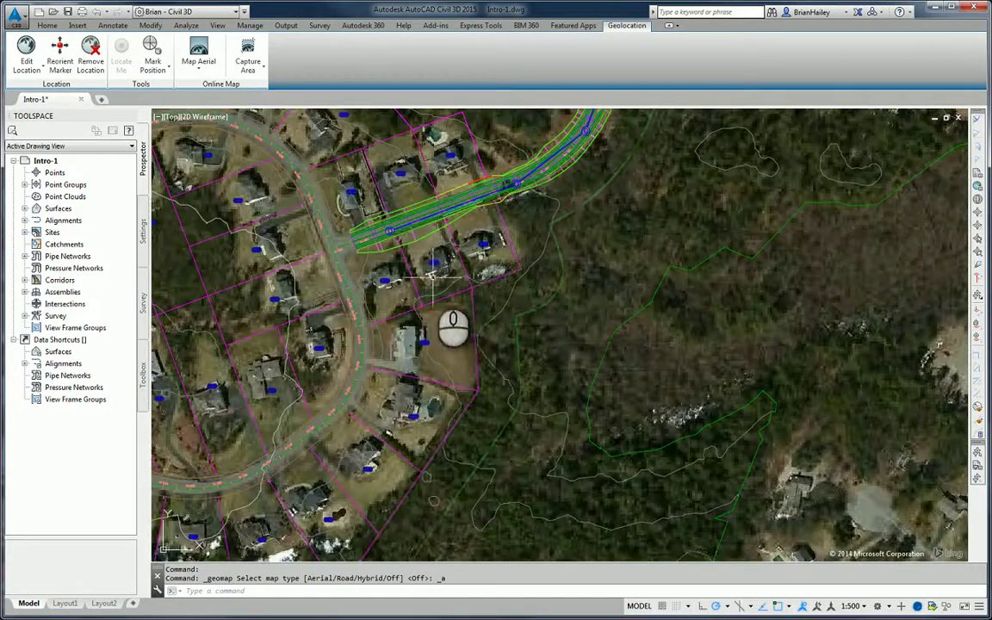
pyautogui.scroll(8, 436, 280)
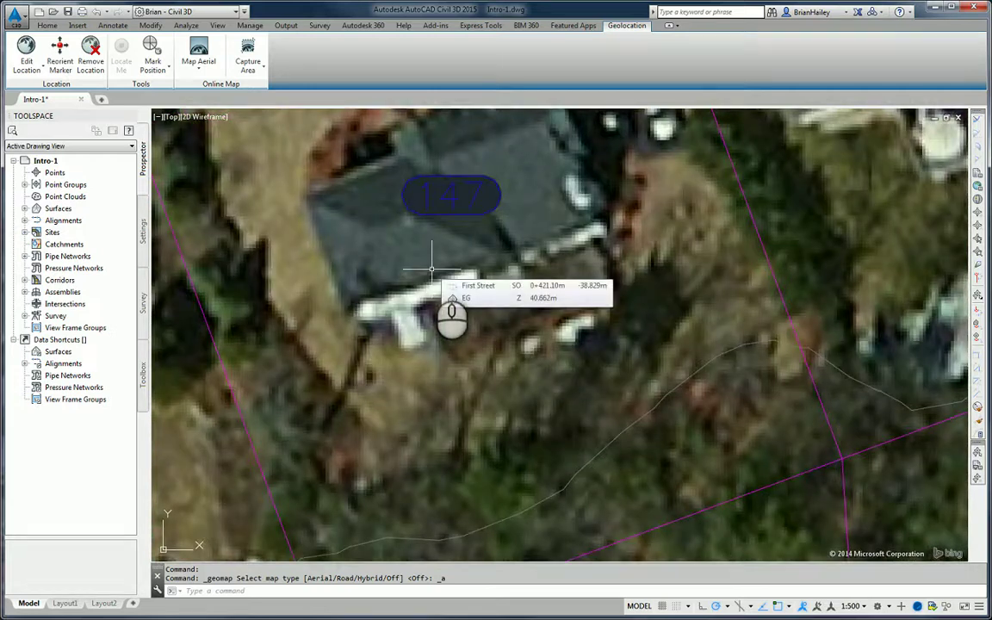
pyautogui.scroll(-8, 552, 317)
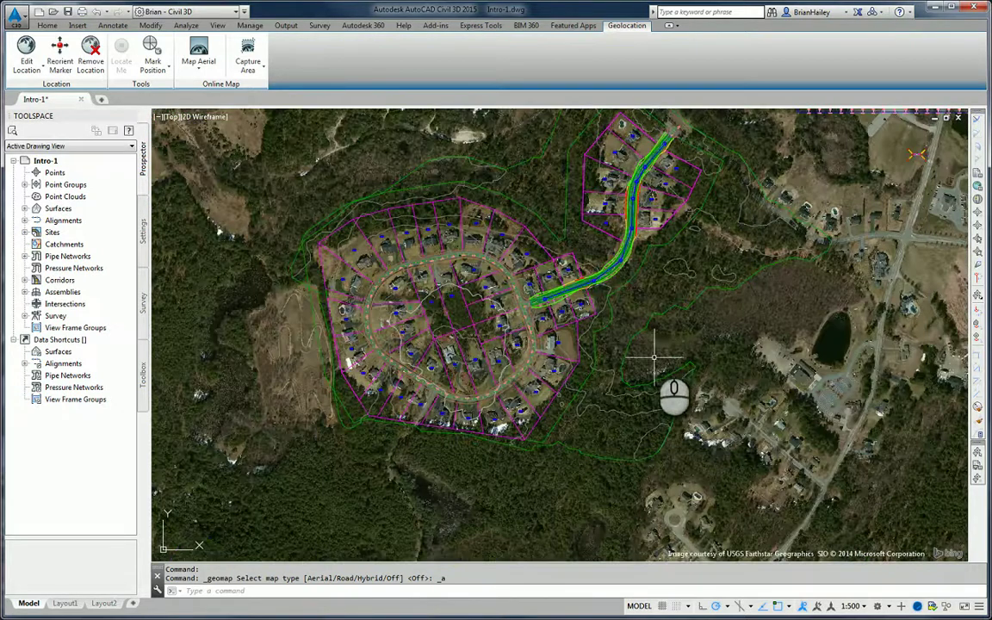
pyautogui.moveTo(646, 353); pyautogui.dragTo(646, 420, button='middle')
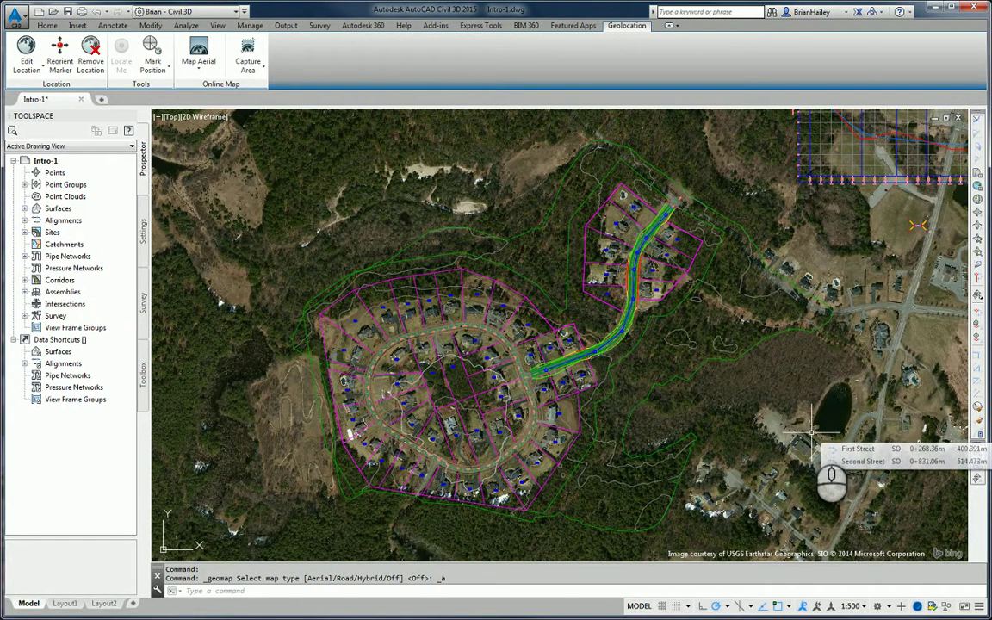
pyautogui.hotkey('ctrl', 'p')
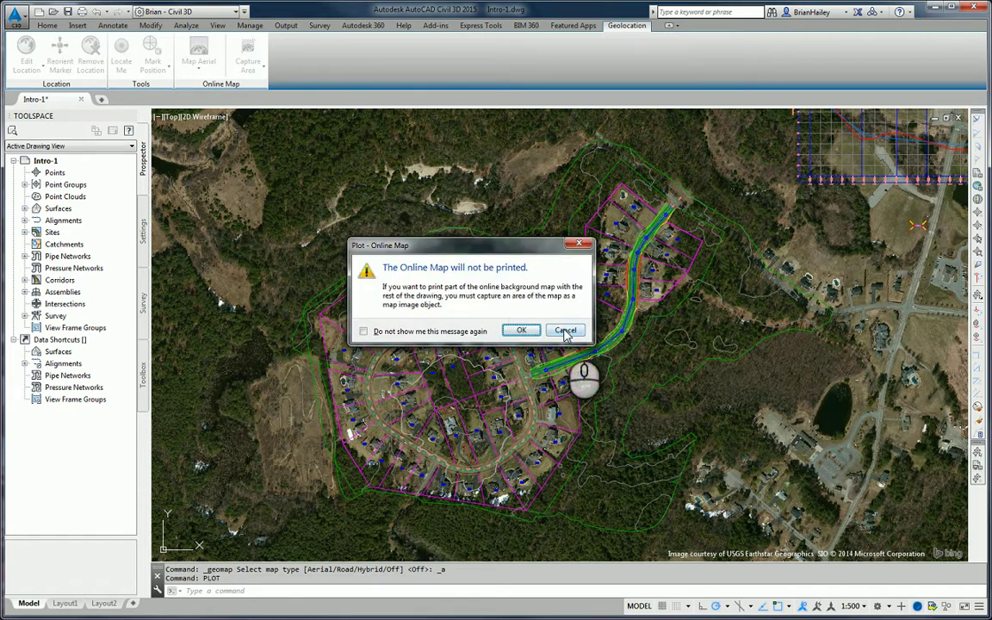
pyautogui.click(518, 331)
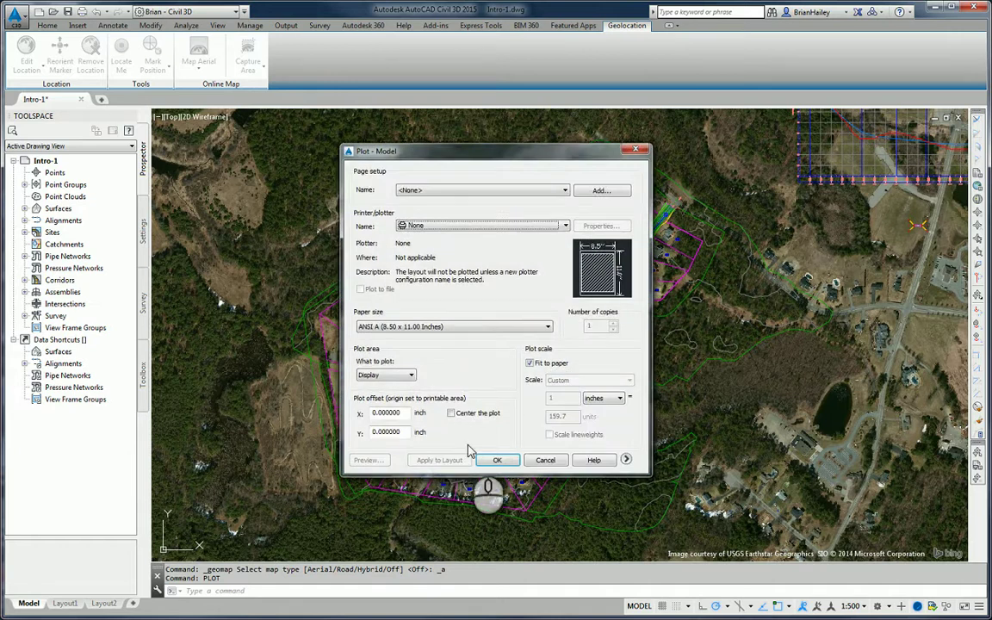
pyautogui.click(457, 225)
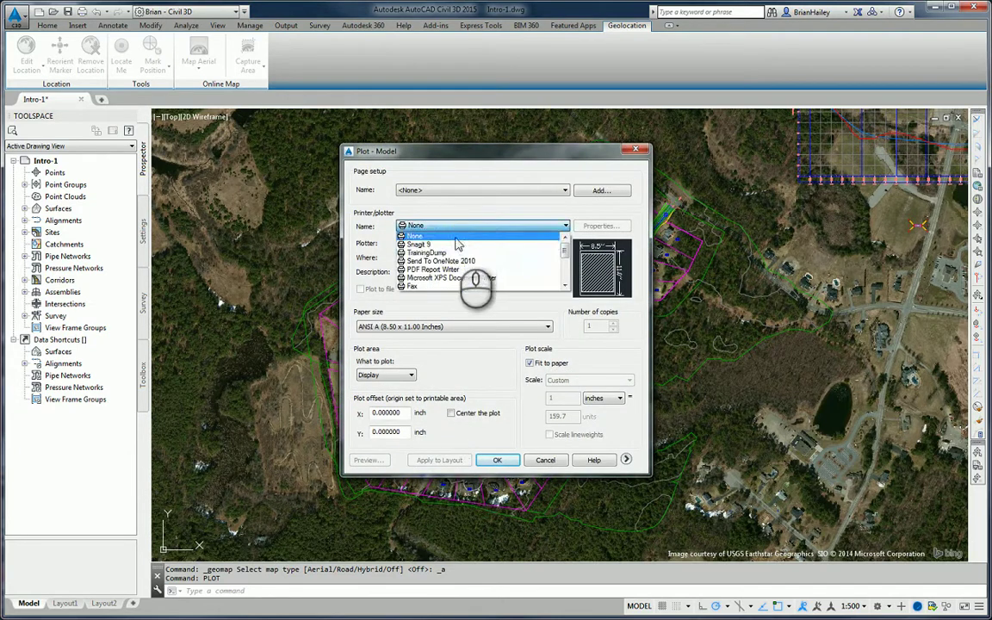
pyautogui.scroll(-1, 458, 259)
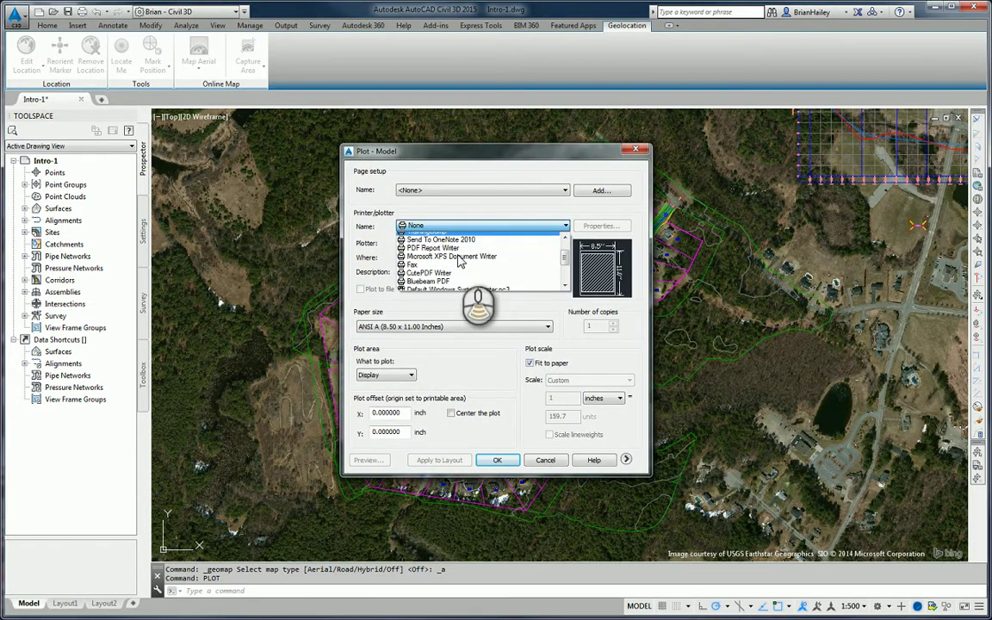
pyautogui.scroll(-3, 459, 267)
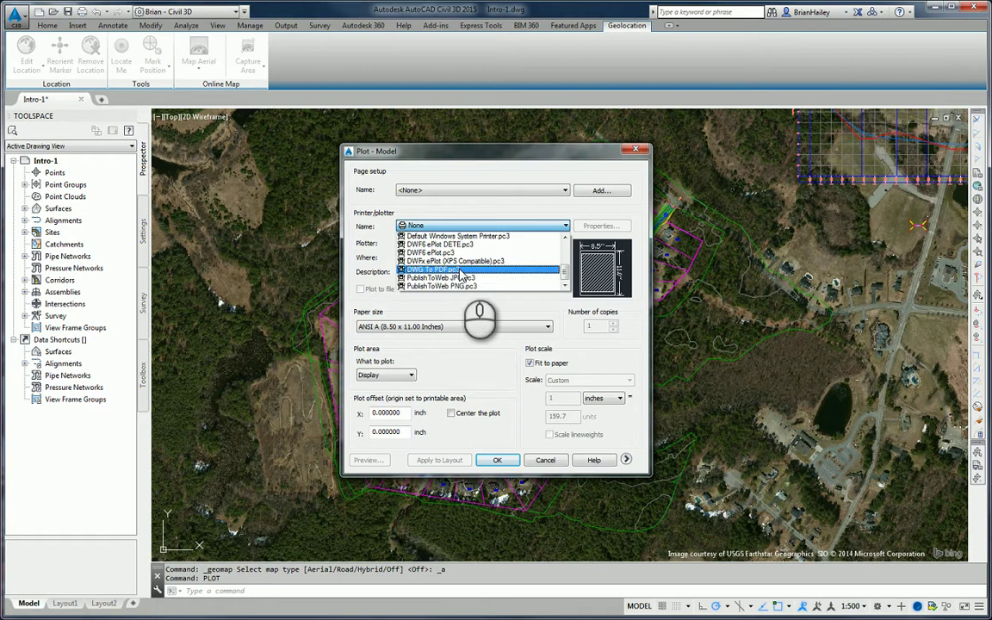
pyautogui.click(461, 273)
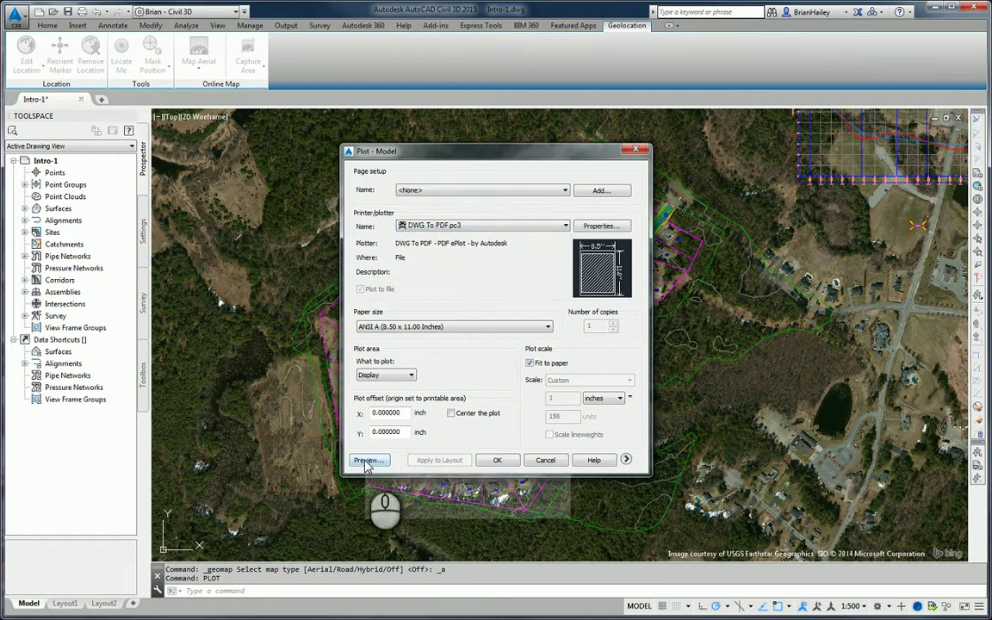
pyautogui.click(369, 461)
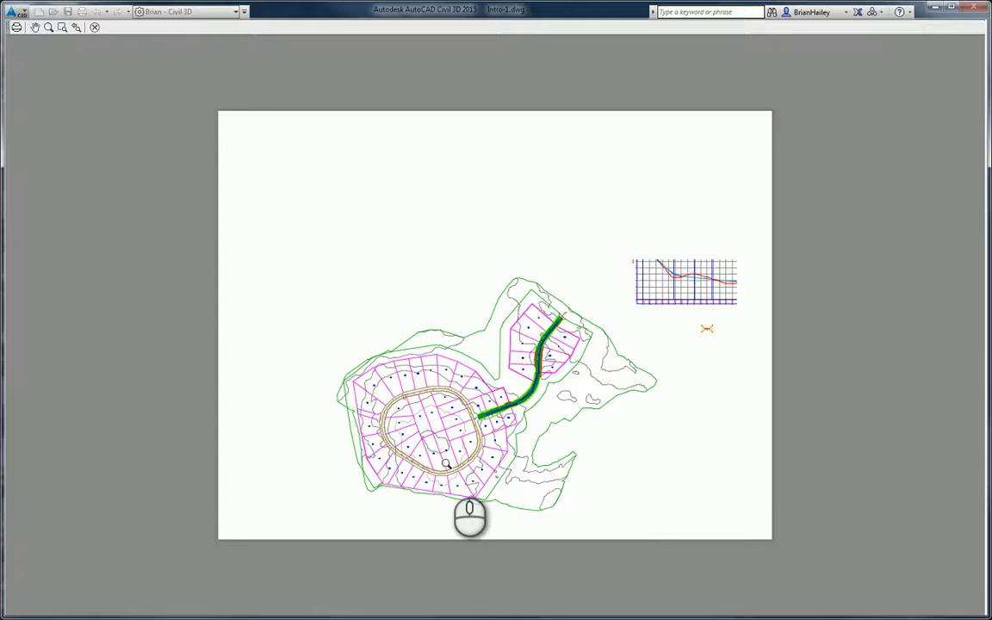
pyautogui.press('Escape')
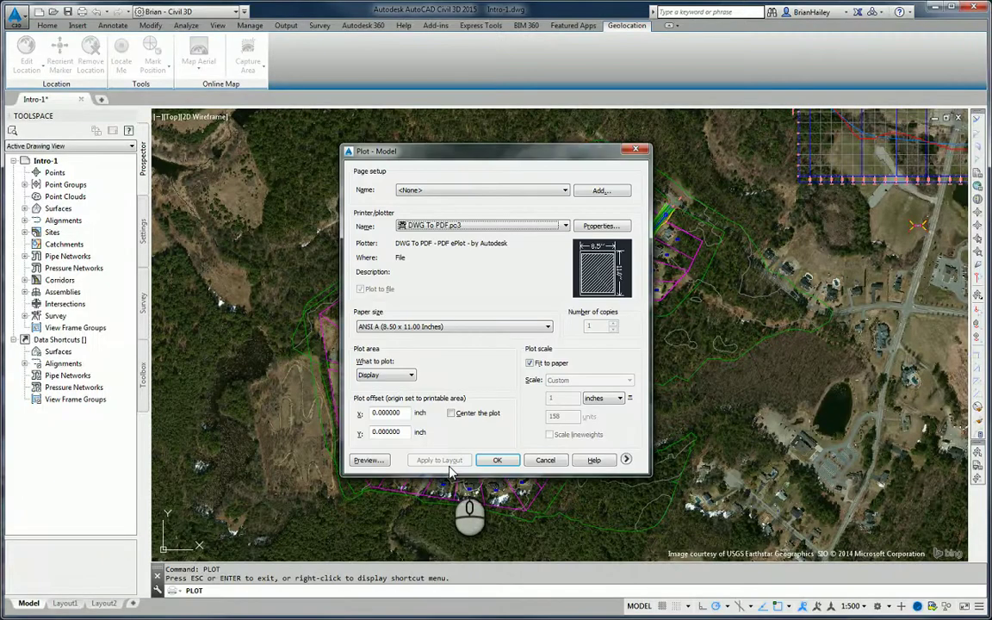
pyautogui.press('Escape')
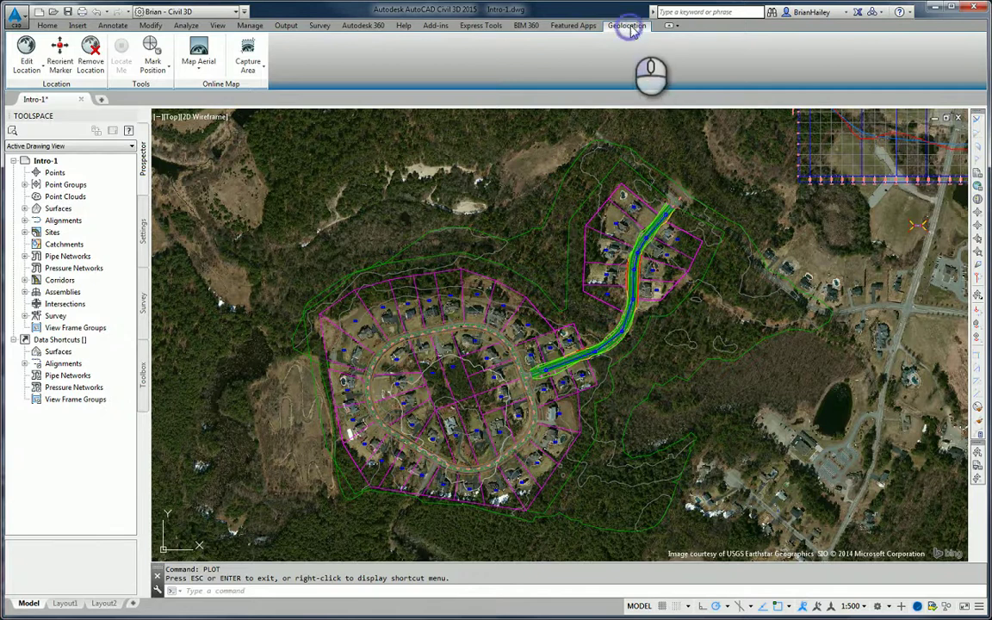
# Capture a rectangular aerial map image around the subdivision by picking two corners
pyautogui.click(249, 68)
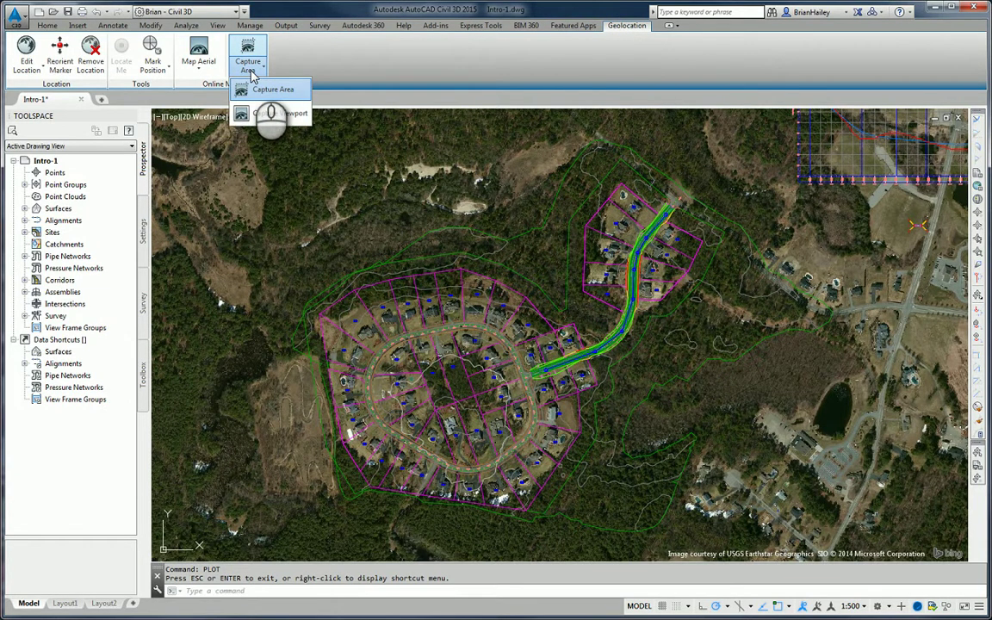
pyautogui.click(265, 89)
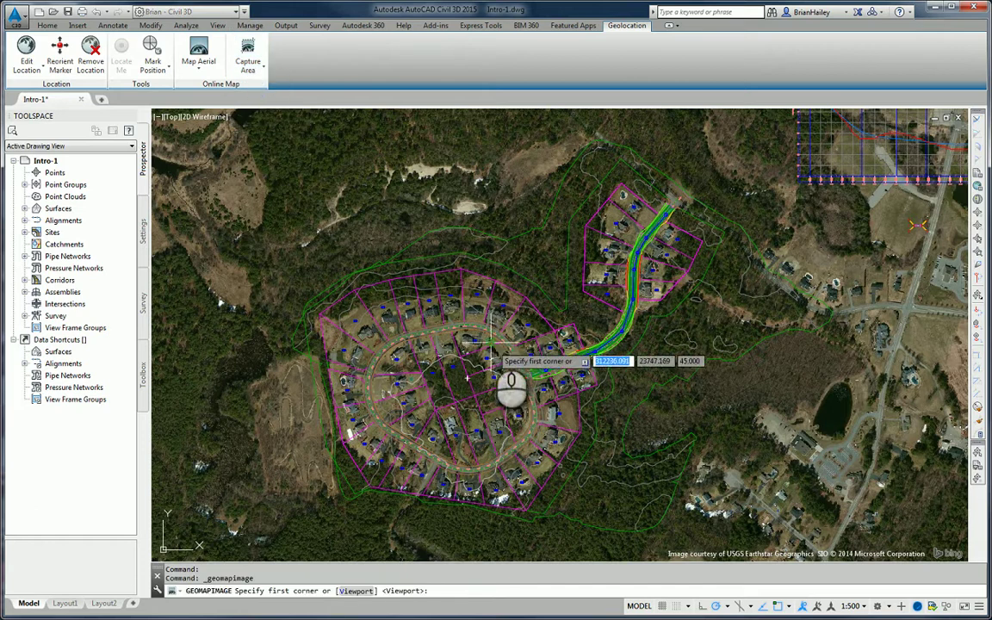
pyautogui.scroll(-2, 491, 342)
pyautogui.click(345, 465)
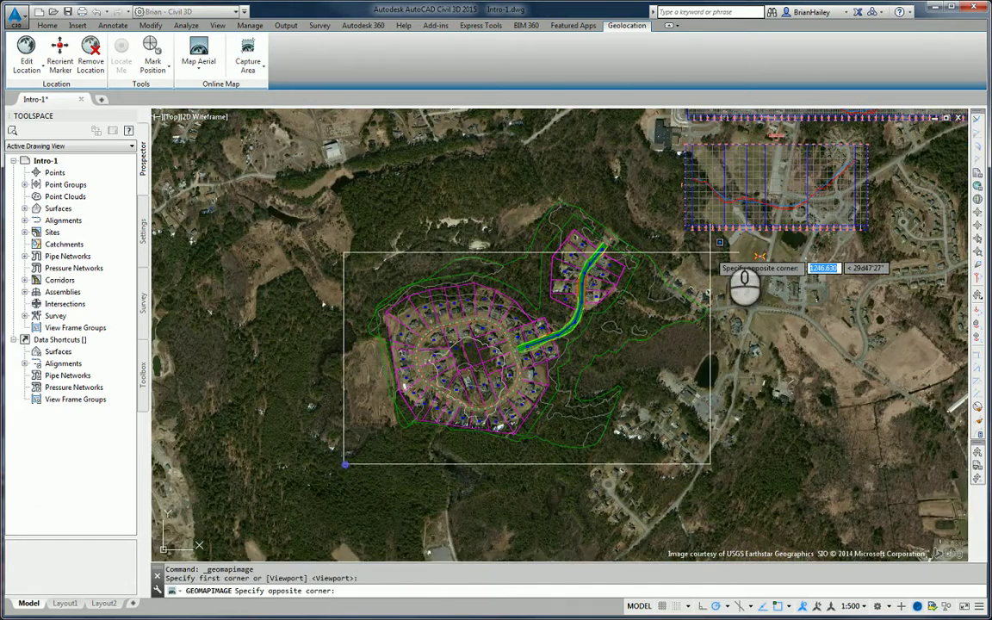
pyautogui.click(708, 190)
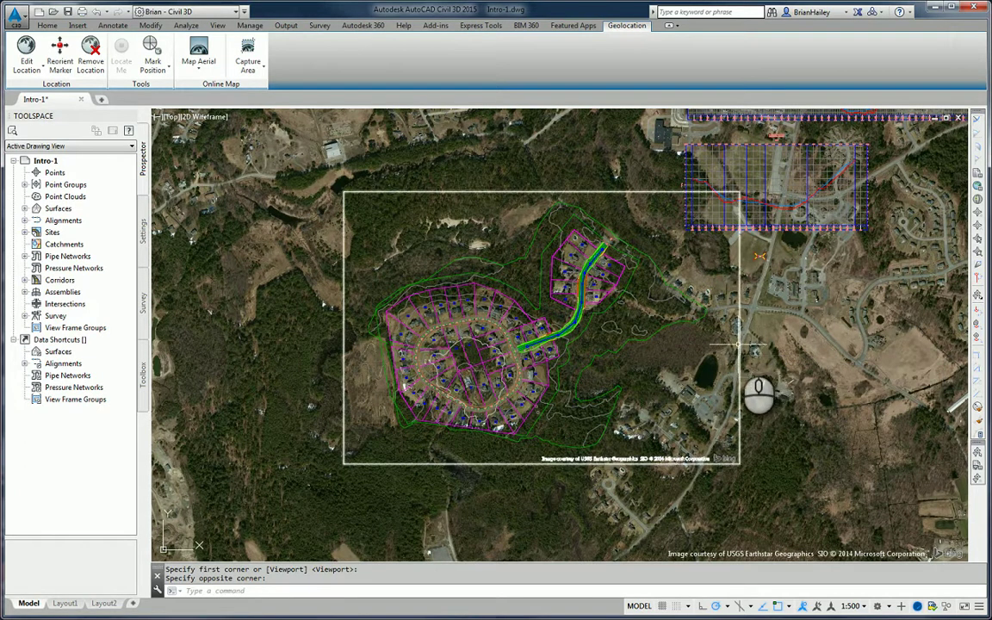
# List the captured image's properties with LI, confirming a GEOMAPIMAGE object
pyautogui.click(678, 372)
pyautogui.write('LI')
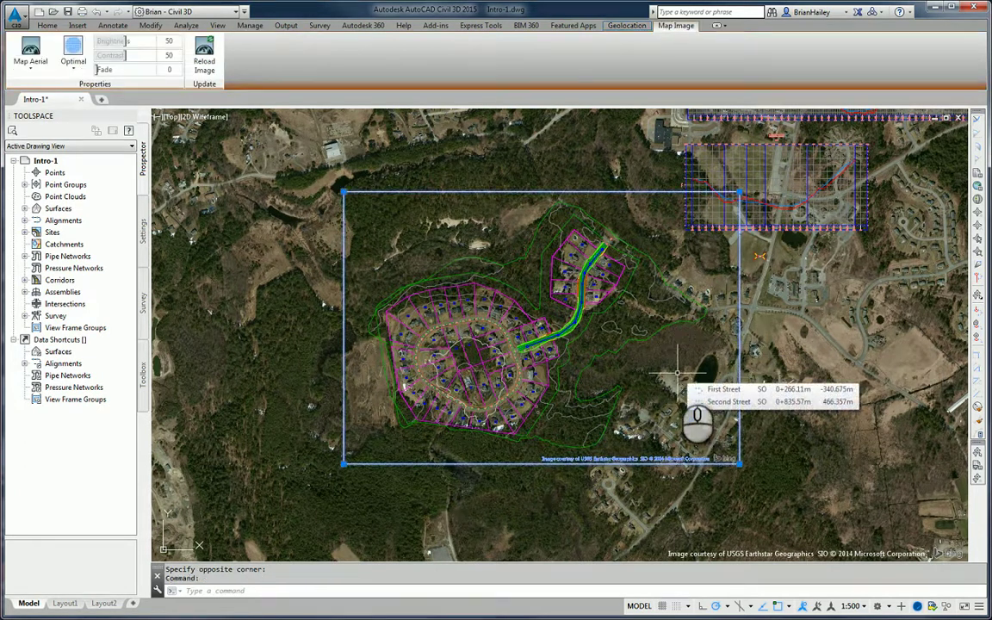
pyautogui.press('Return')
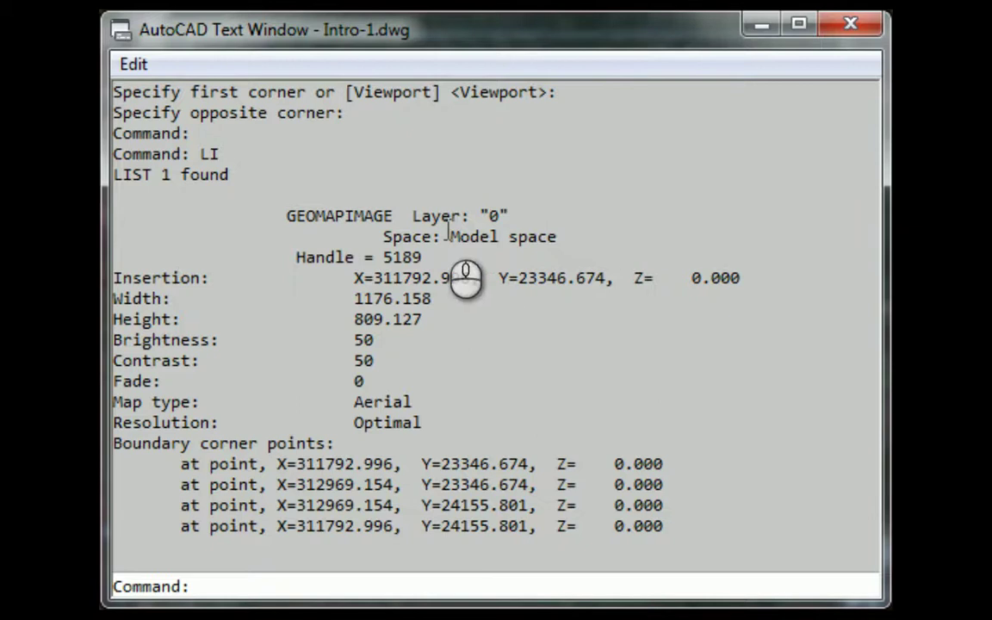
pyautogui.moveTo(286, 216); pyautogui.dragTo(388, 214)
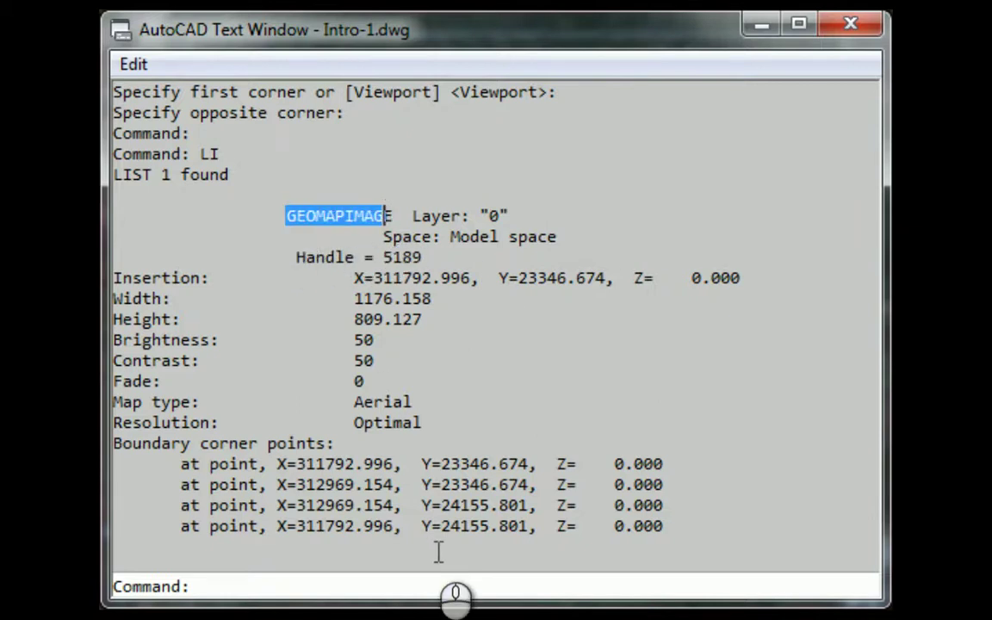
pyautogui.press('F2')
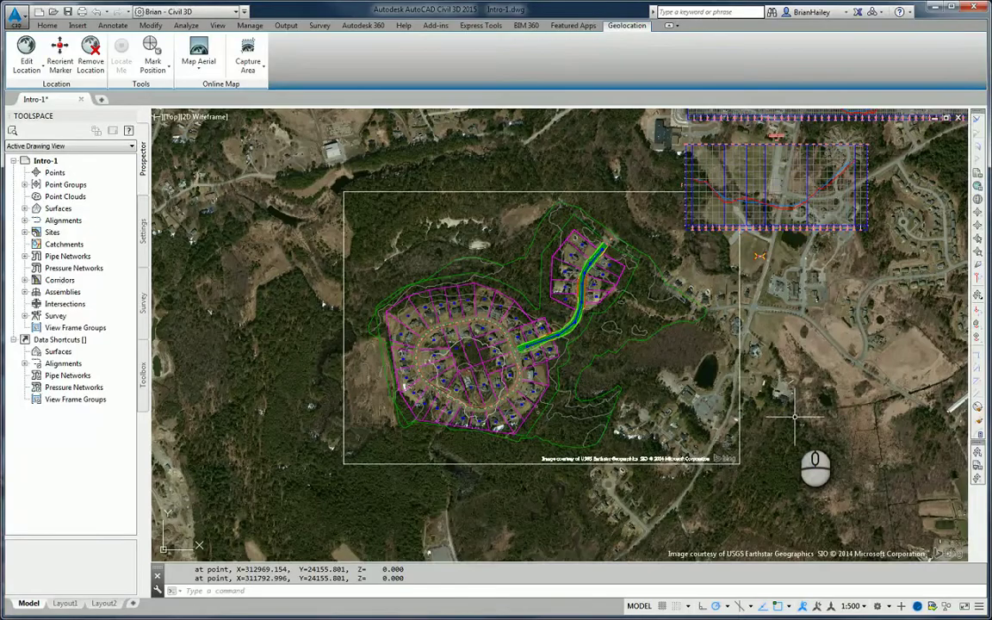
# Preview a DWG To PDF plot showing the captured image, then cancel without plotting
pyautogui.press('Escape')
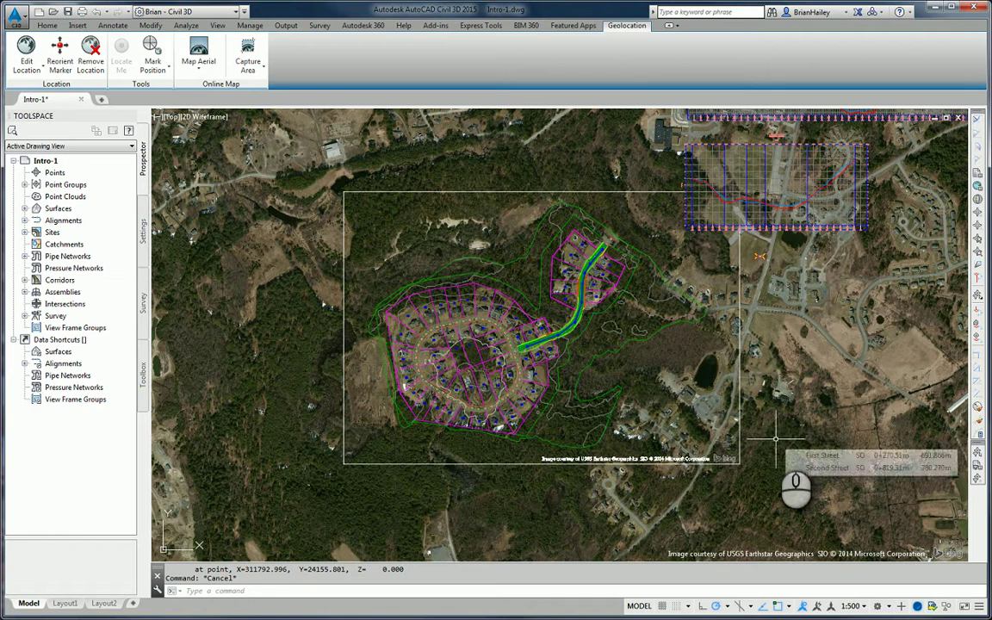
pyautogui.write('plo')
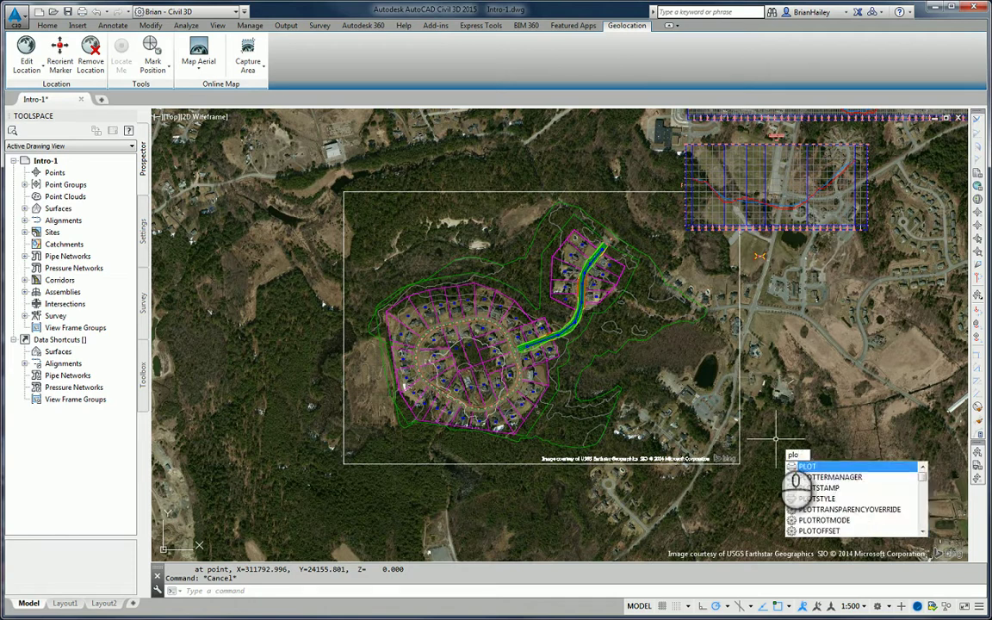
pyautogui.press('Return')
pyautogui.click(522, 330)
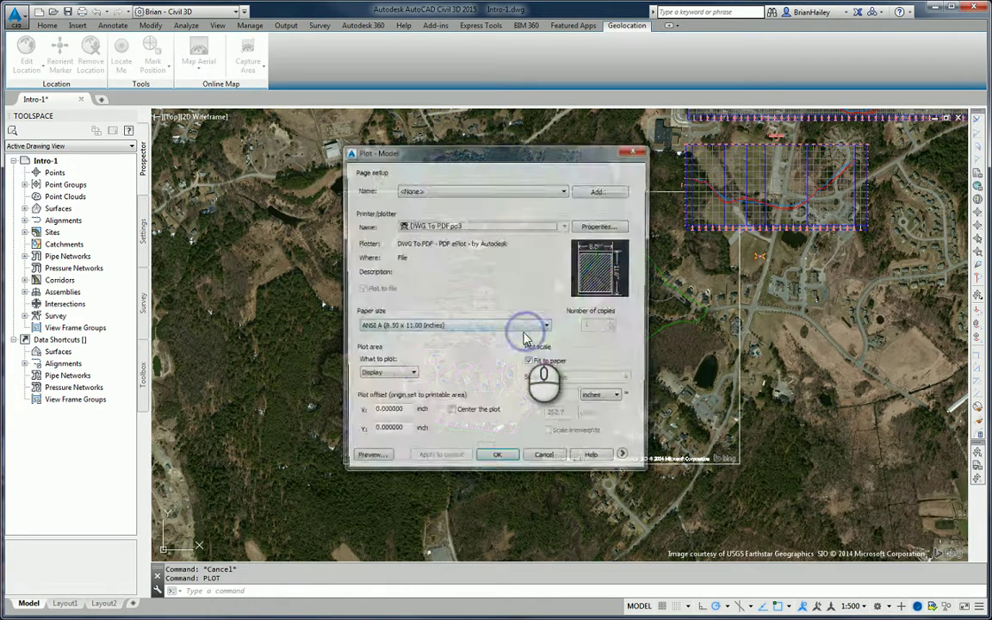
pyautogui.click(368, 523)
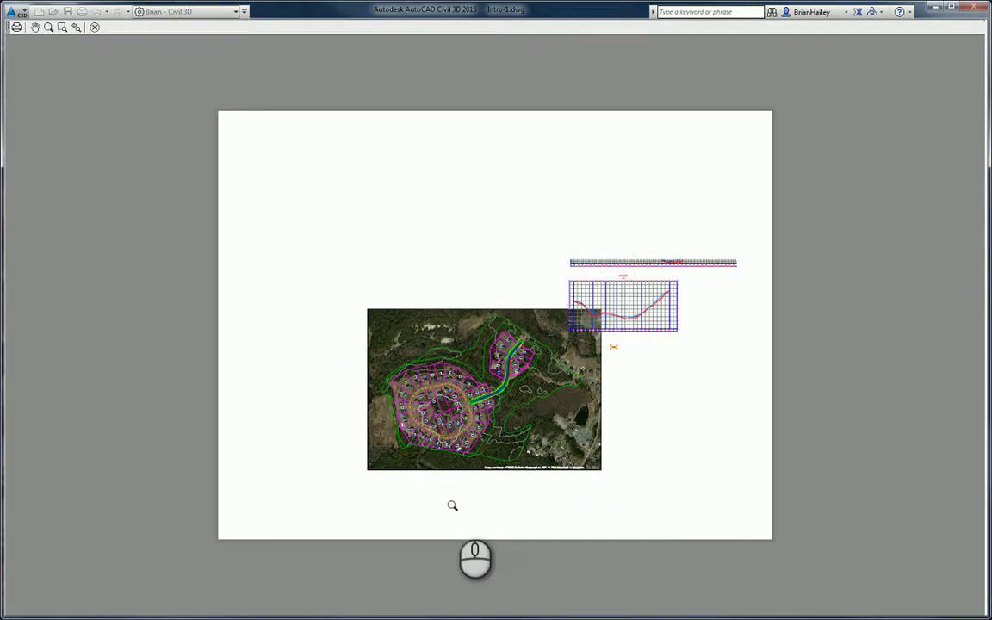
pyautogui.press('Escape')
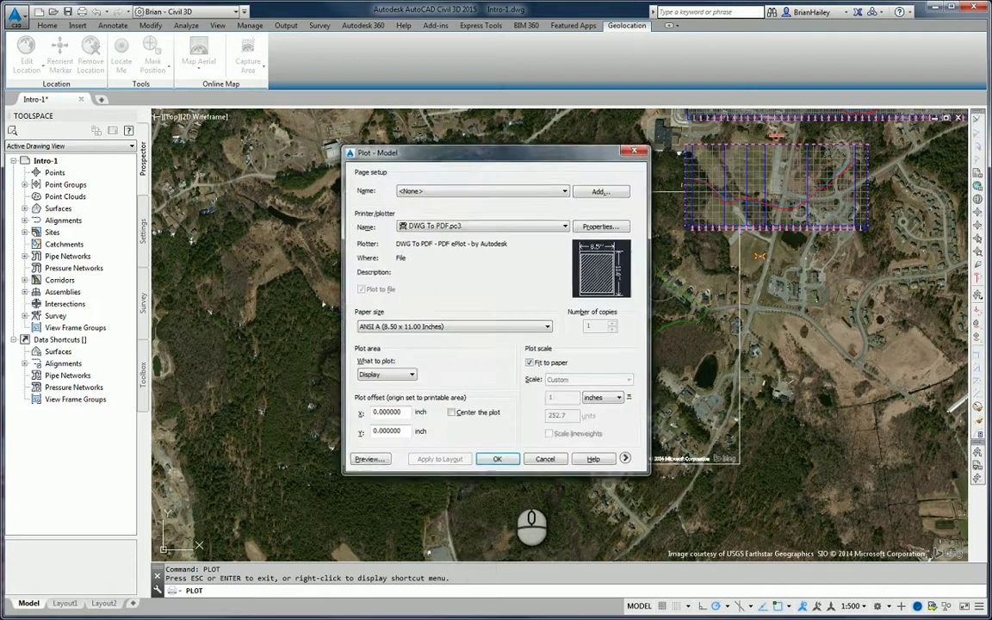
pyautogui.press('Escape')
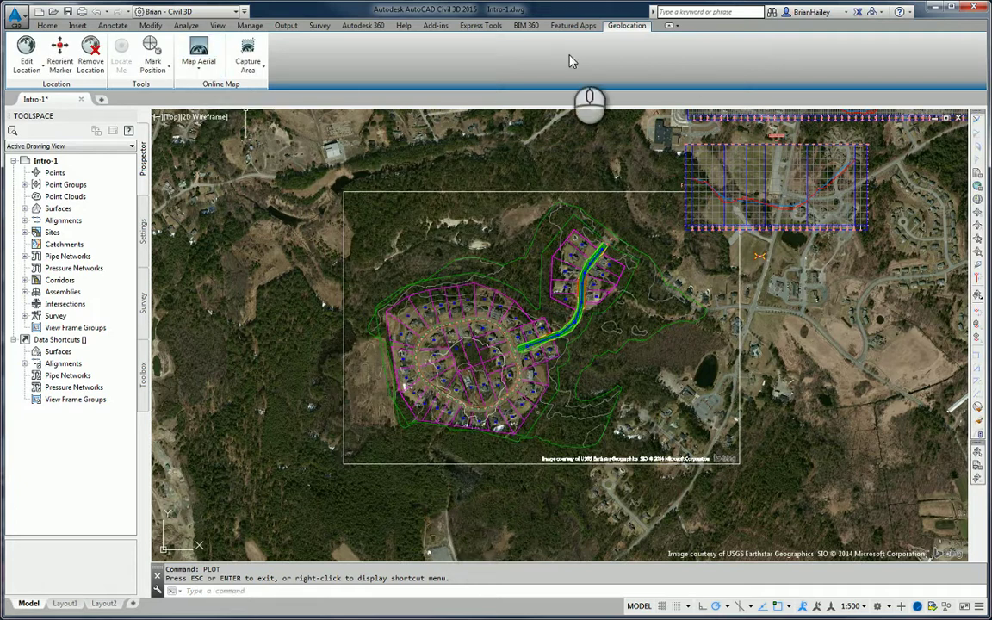
# Switch the online map display from Map Aerial to Map Off
pyautogui.click(199, 64)
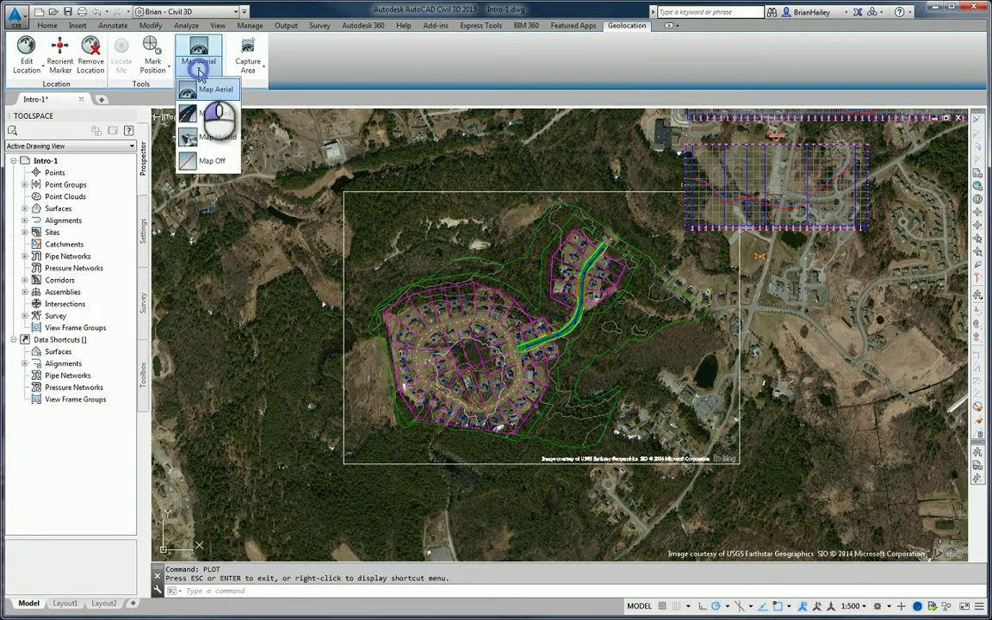
pyautogui.click(219, 162)
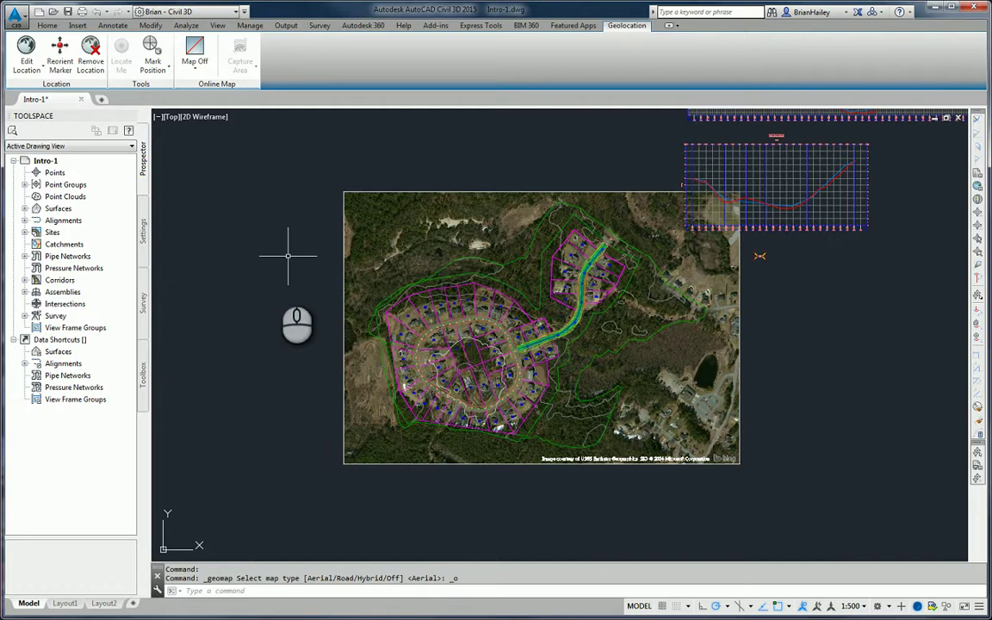
# Stretch the map image's lower-left and lower-right corner grips outward to enlarge it
pyautogui.click(346, 465)
pyautogui.click(344, 465)
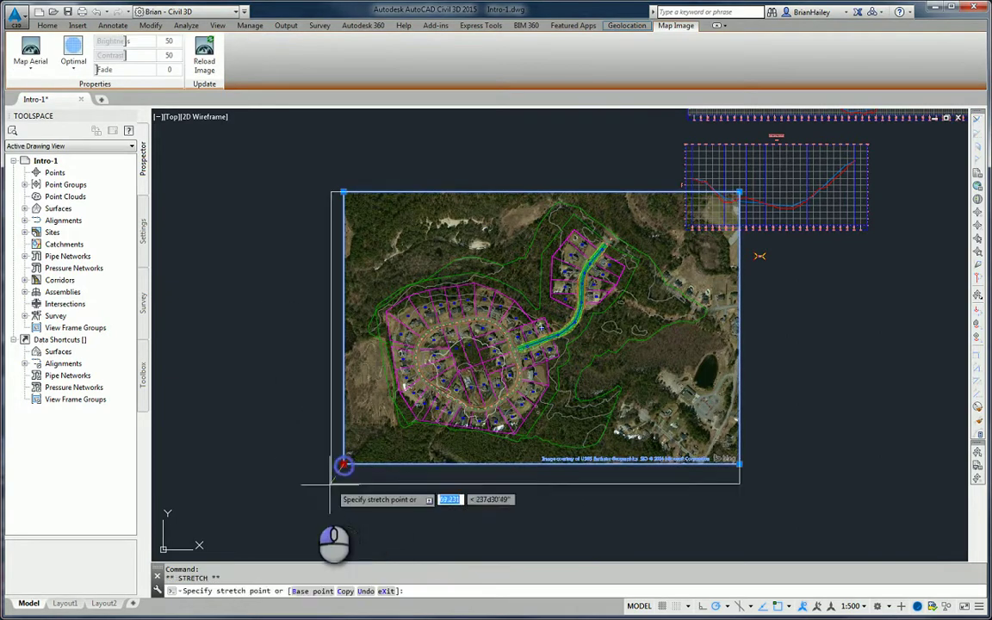
pyautogui.click(235, 545)
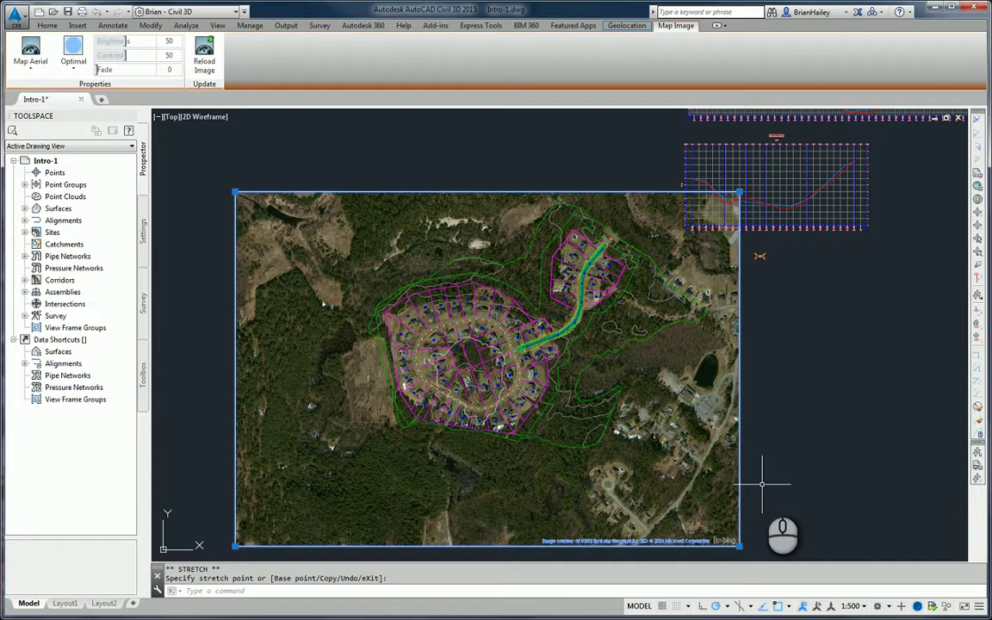
pyautogui.click(739, 545)
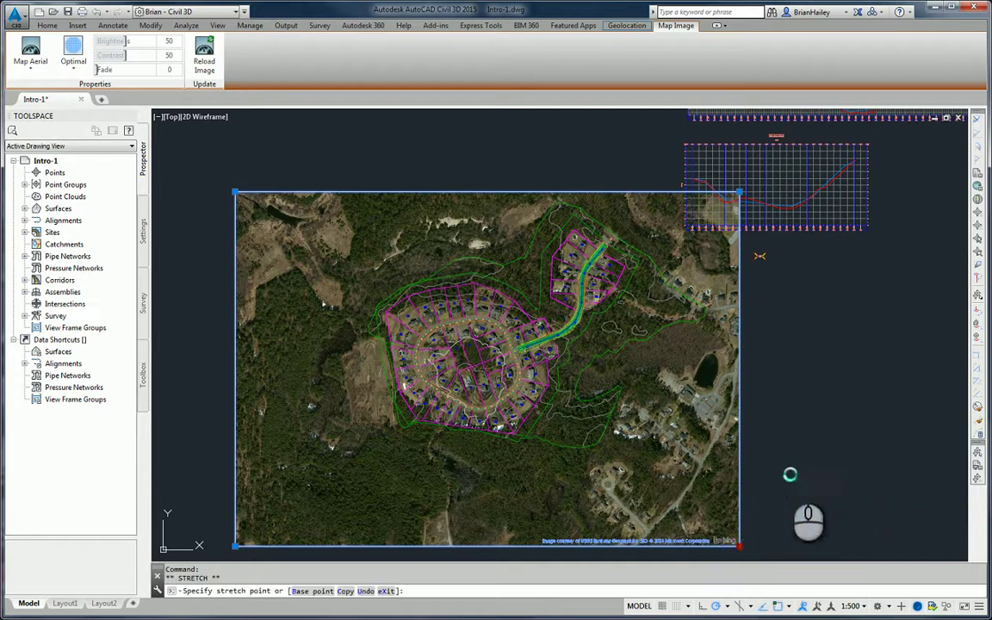
pyautogui.click(790, 474)
# Move the aerial image up and to the left
pyautogui.write('m')
pyautogui.press('space')
pyautogui.click(775, 489)
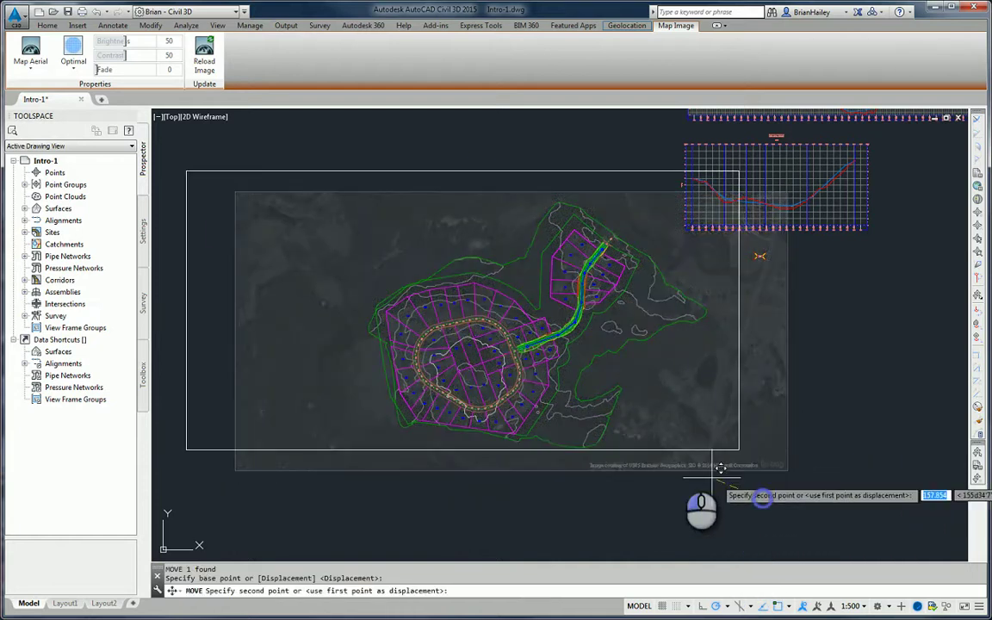
pyautogui.click(629, 382)
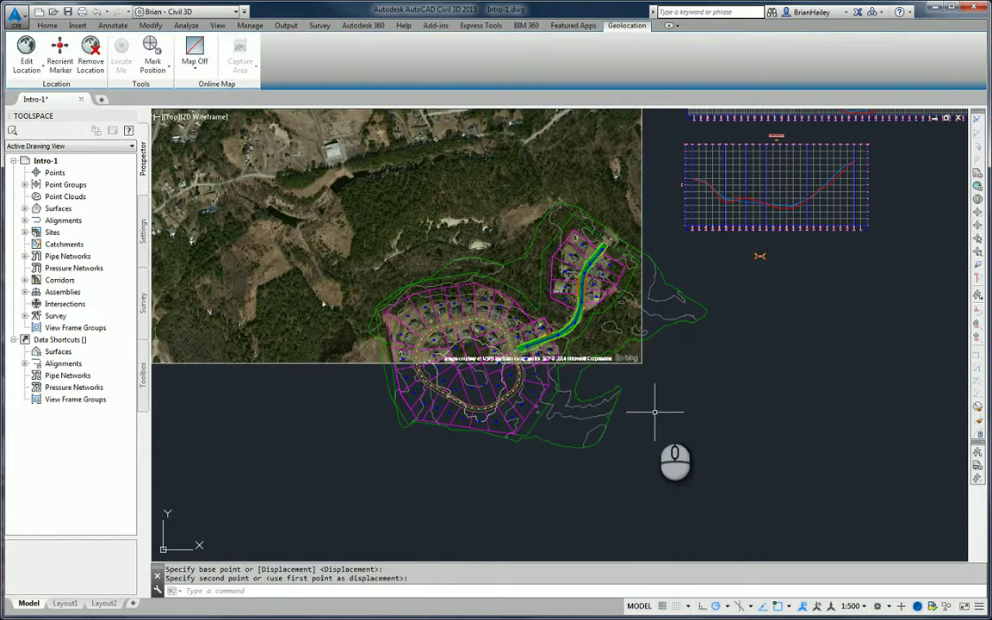
# Move the image down-right so it sits under the subdivision and eastern roads
pyautogui.press('space')
pyautogui.click(641, 211)
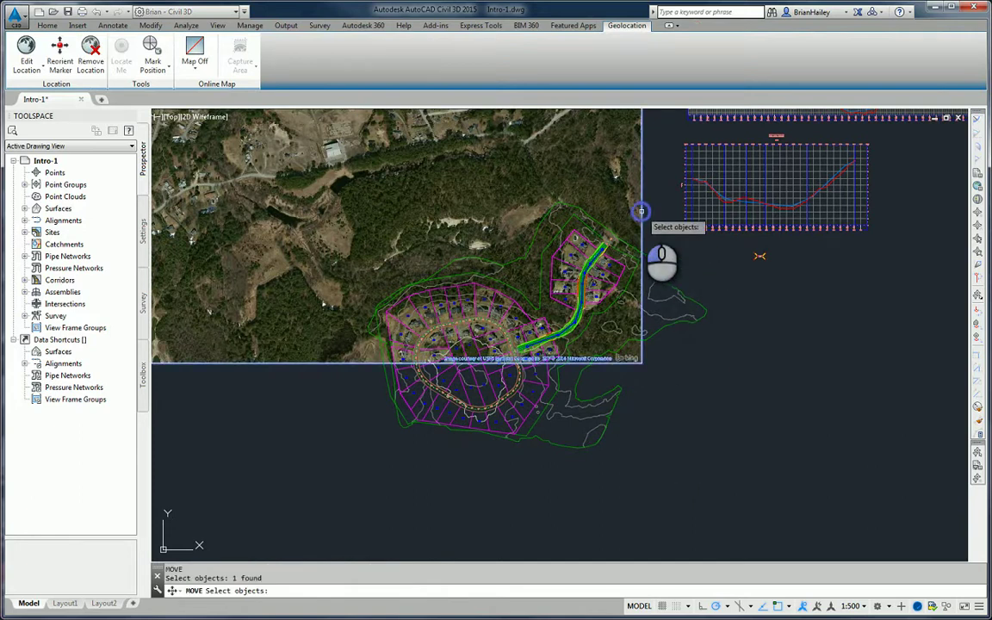
pyautogui.press('space')
pyautogui.click(622, 208)
pyautogui.click(884, 334)
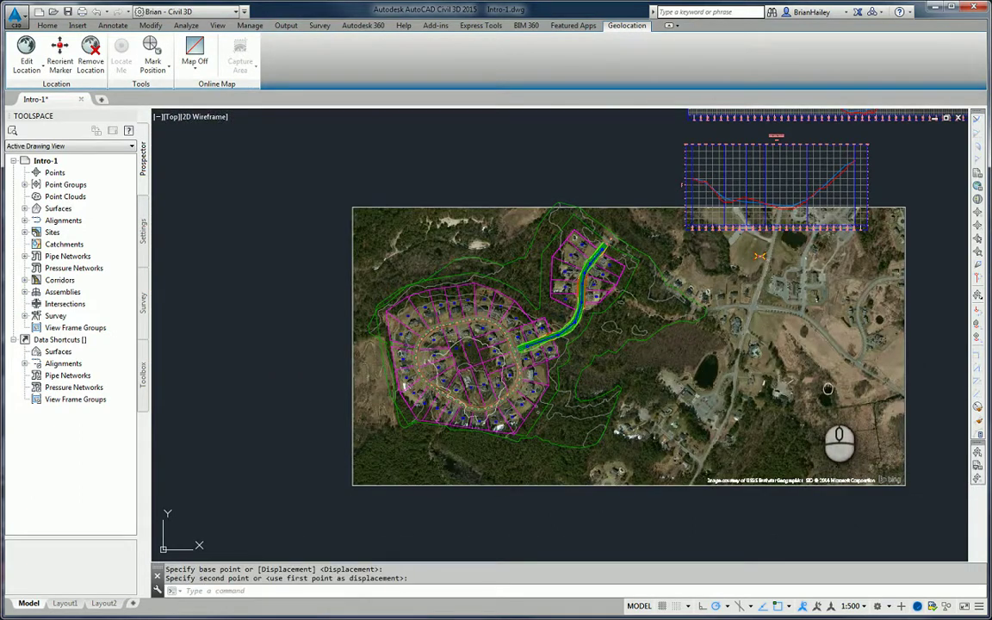
pyautogui.moveTo(827, 389); pyautogui.dragTo(790, 396, button='middle')
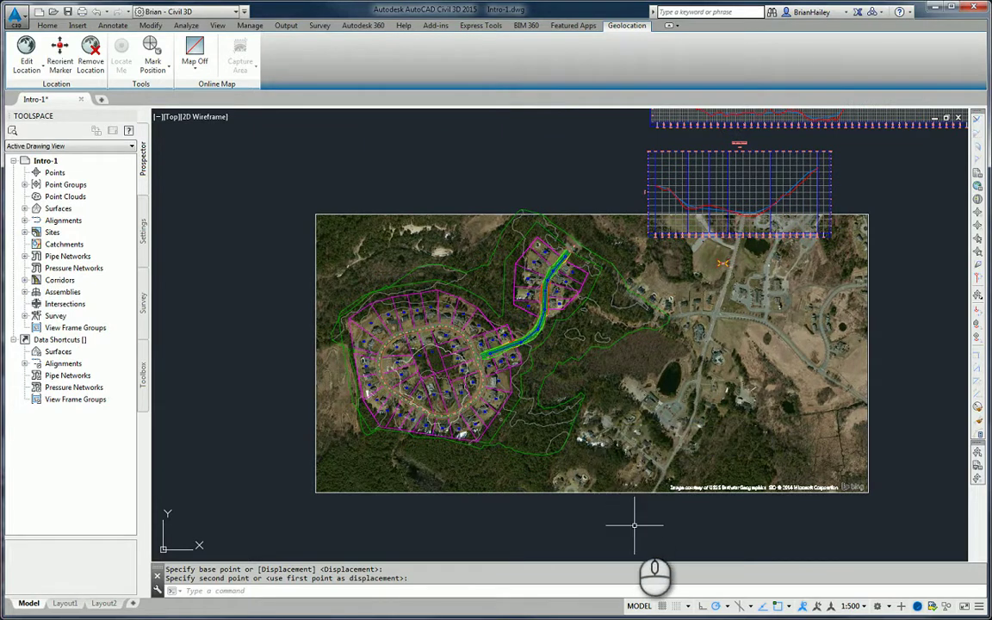
# Select the aerial map image and open the Optimal resolution dropdown on the Map Image tab
pyautogui.scroll(5, 487, 396)
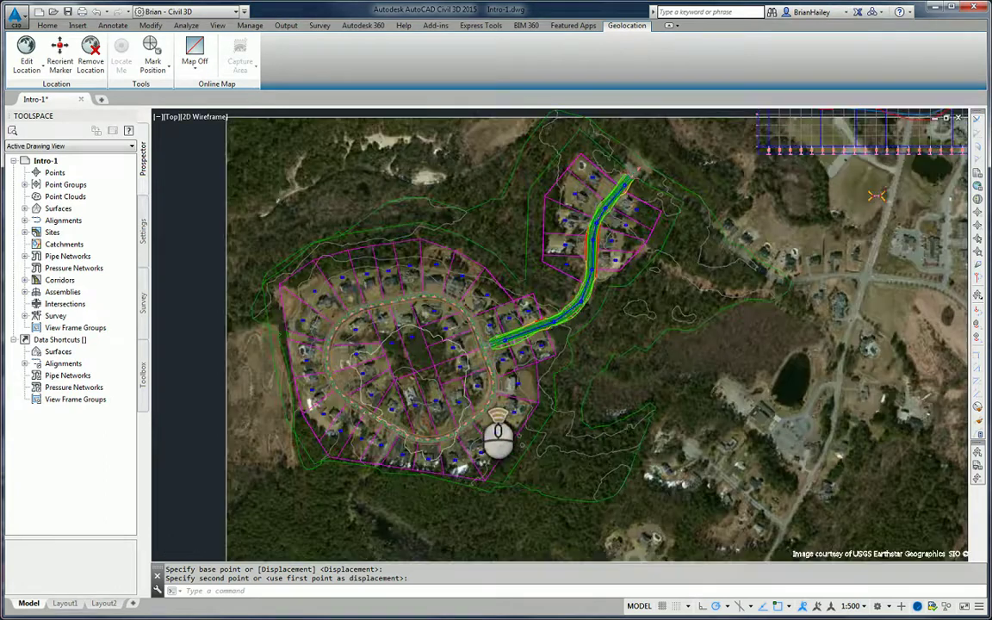
pyautogui.scroll(5, 453, 399)
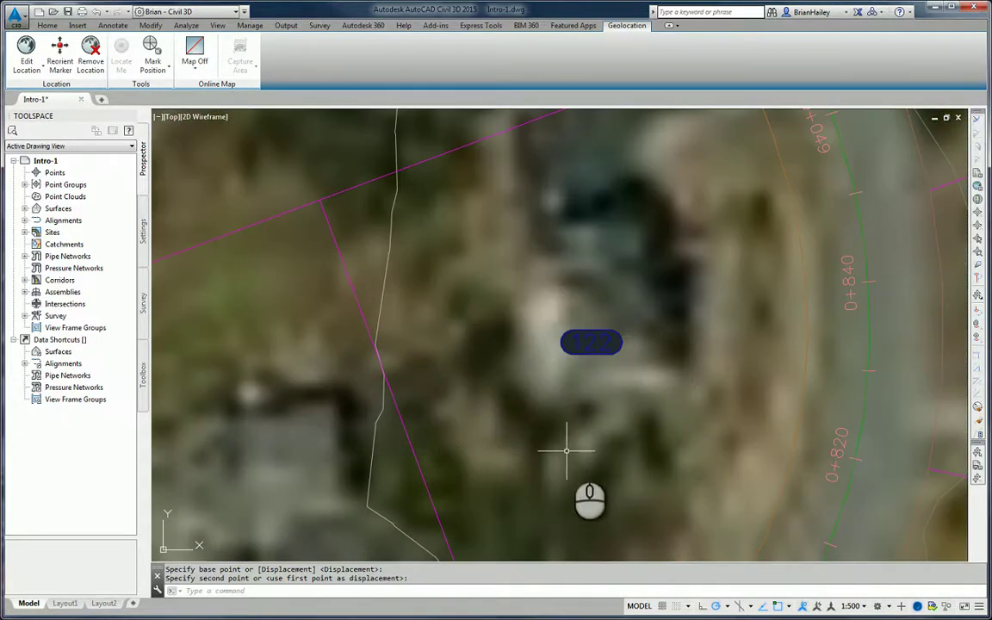
pyautogui.scroll(-10, 569, 449)
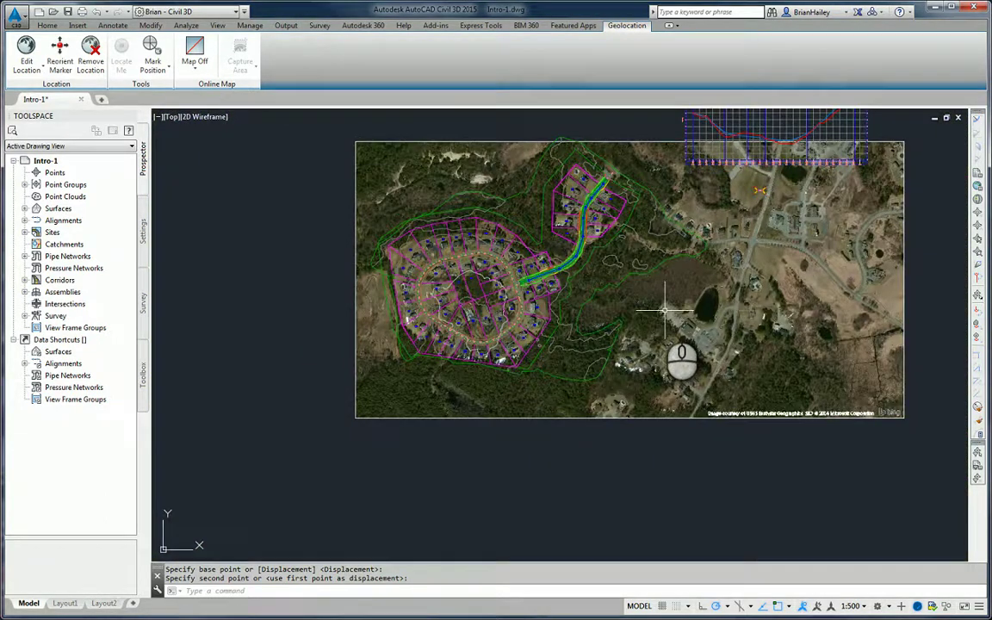
pyautogui.click(808, 343)
pyautogui.click(785, 349)
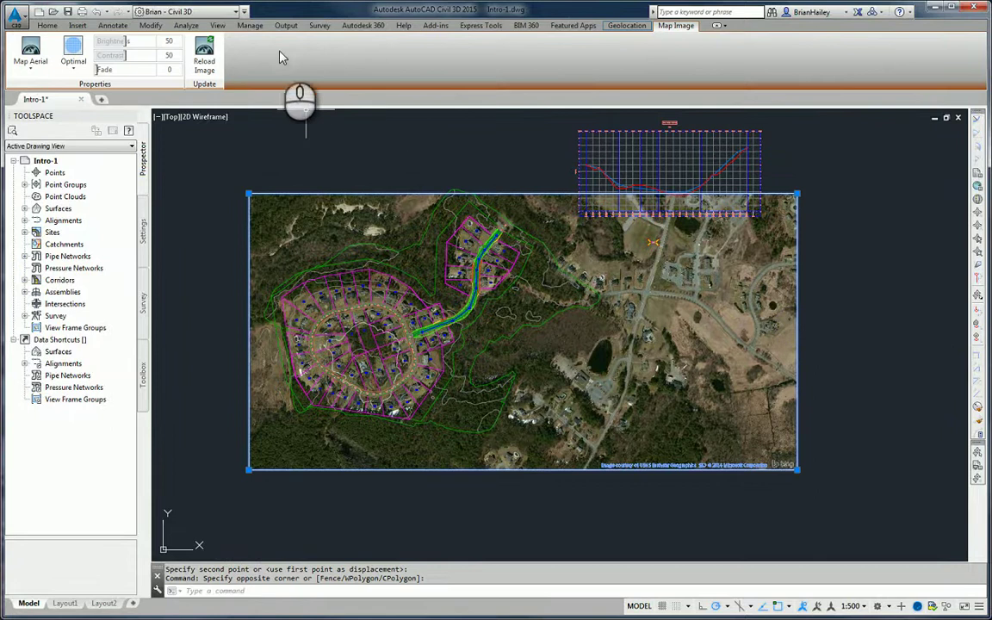
pyautogui.click(73, 67)
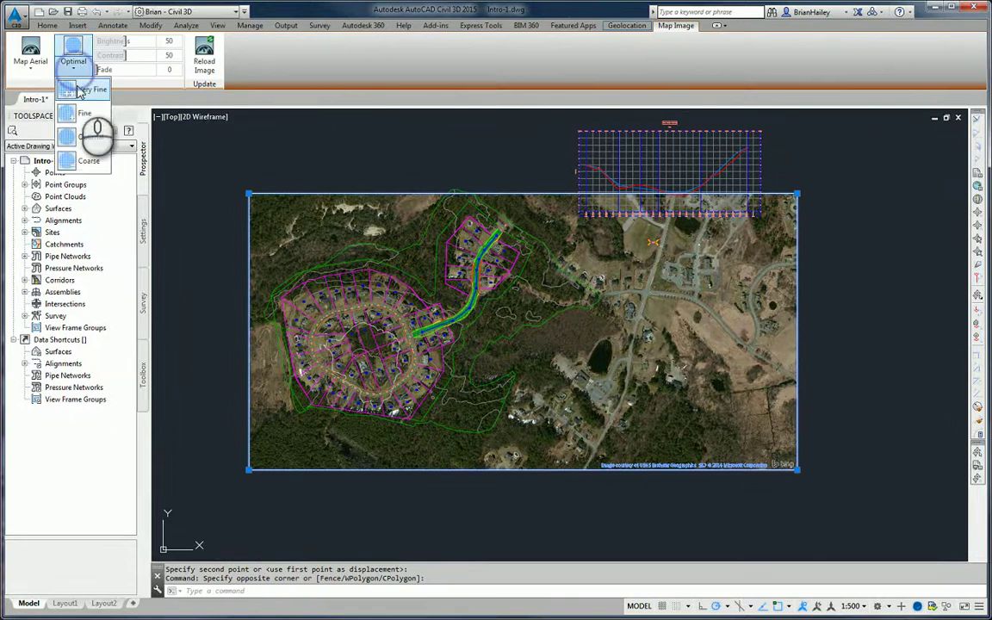
# Set the map image resolution to Very Fine and zoom in to inspect it
pyautogui.click(90, 138)
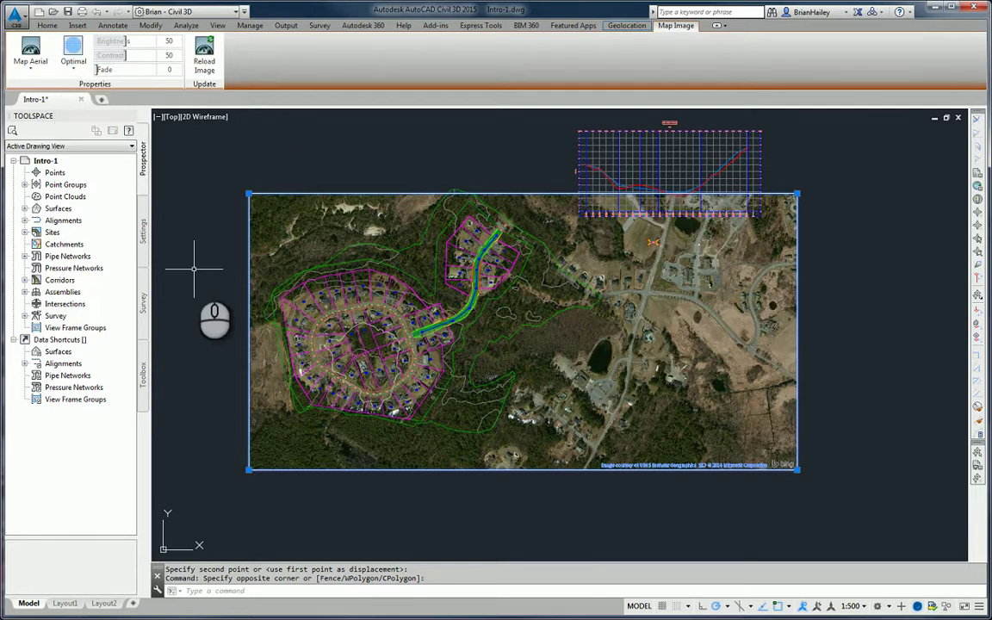
pyautogui.click(76, 69)
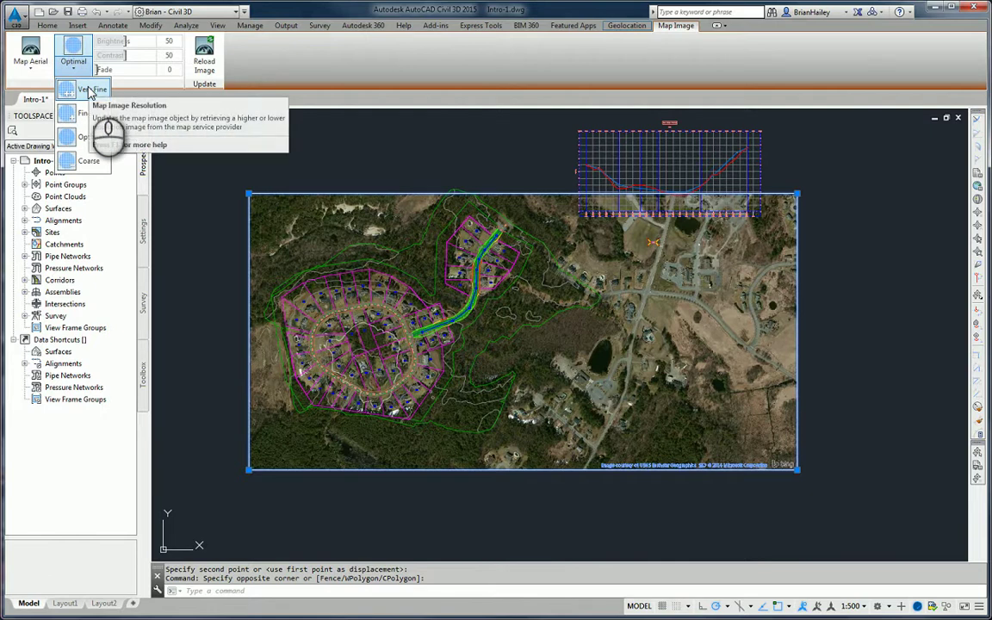
pyautogui.click(90, 89)
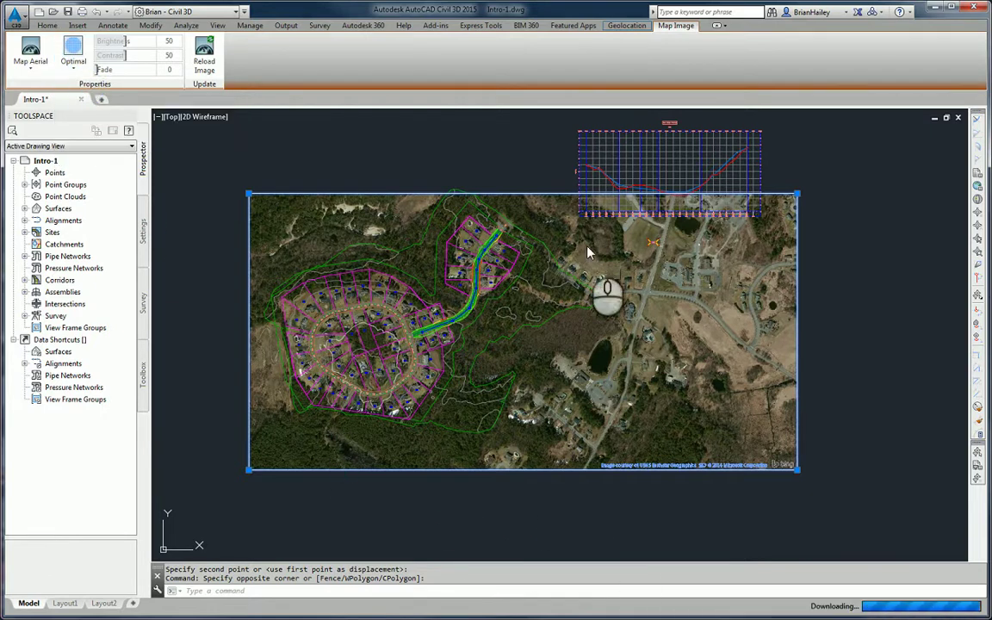
pyautogui.scroll(10, 443, 394)
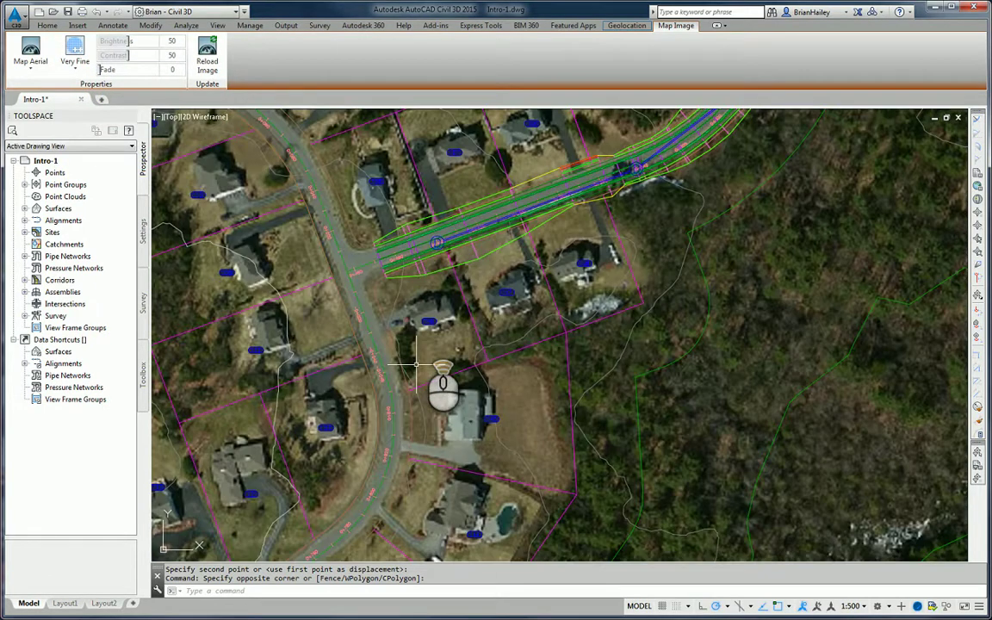
pyautogui.scroll(-10, 443, 291)
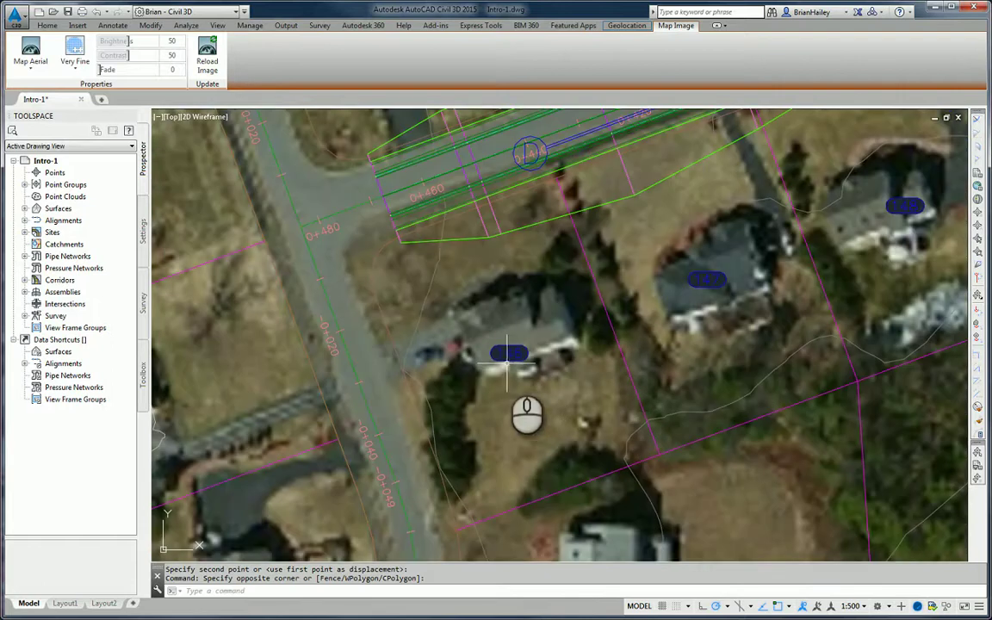
# Compare the Optimal and Coarse resolutions, then restore Very Fine
pyautogui.click(75, 65)
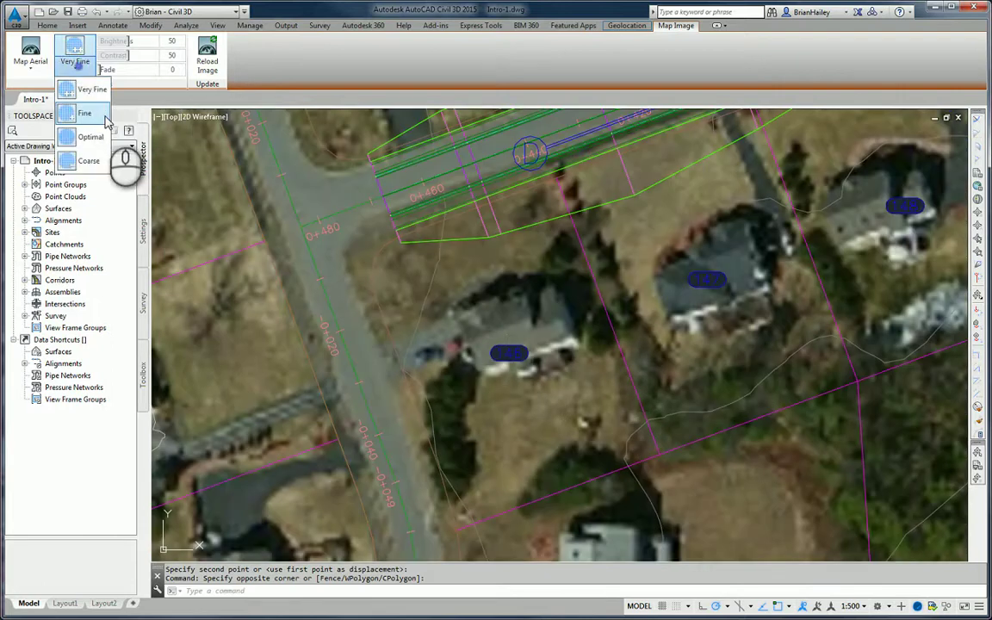
pyautogui.click(97, 142)
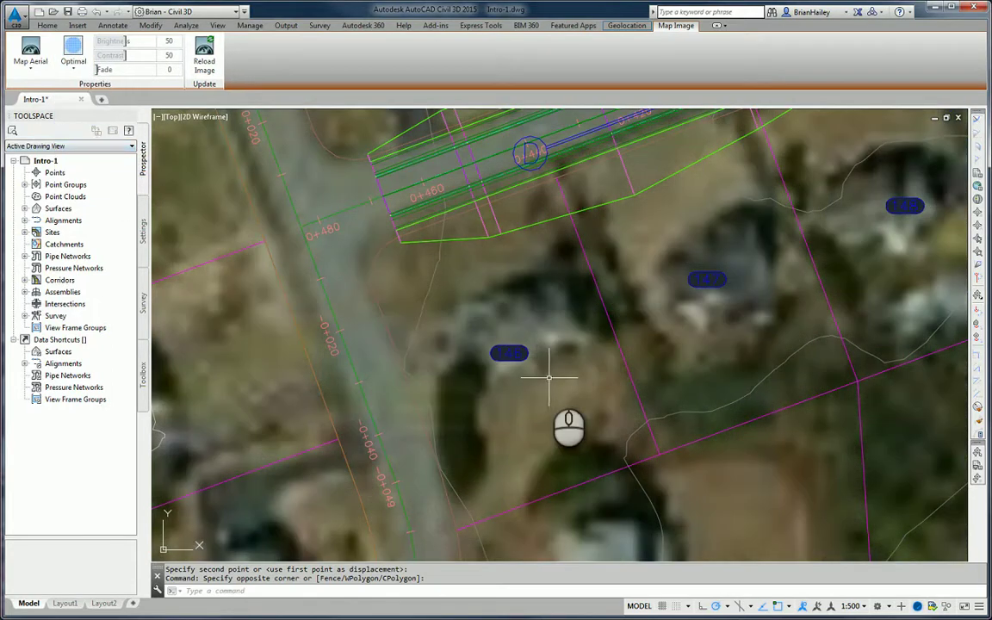
pyautogui.click(75, 65)
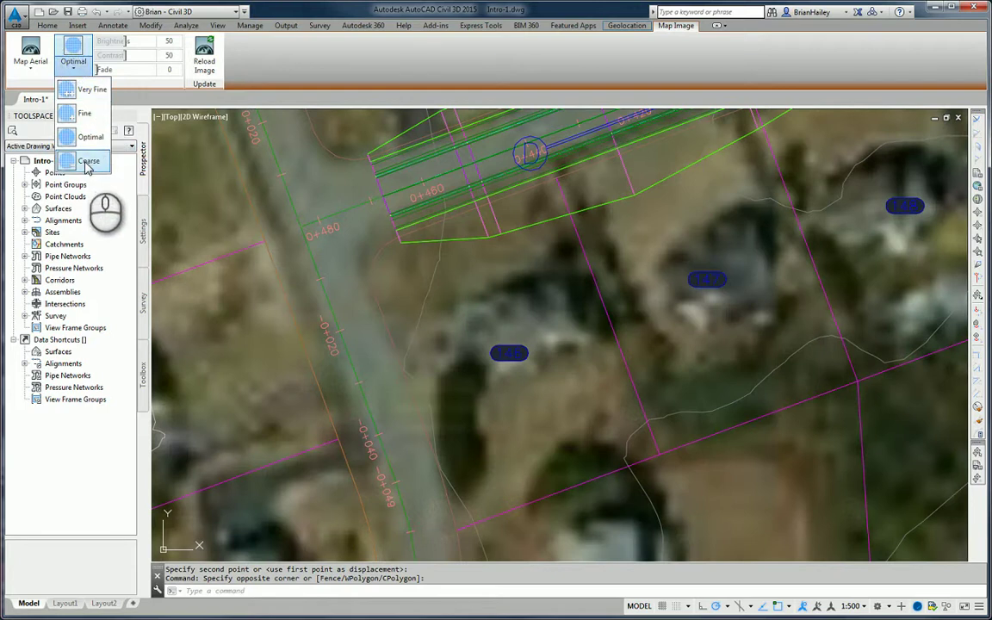
pyautogui.click(97, 185)
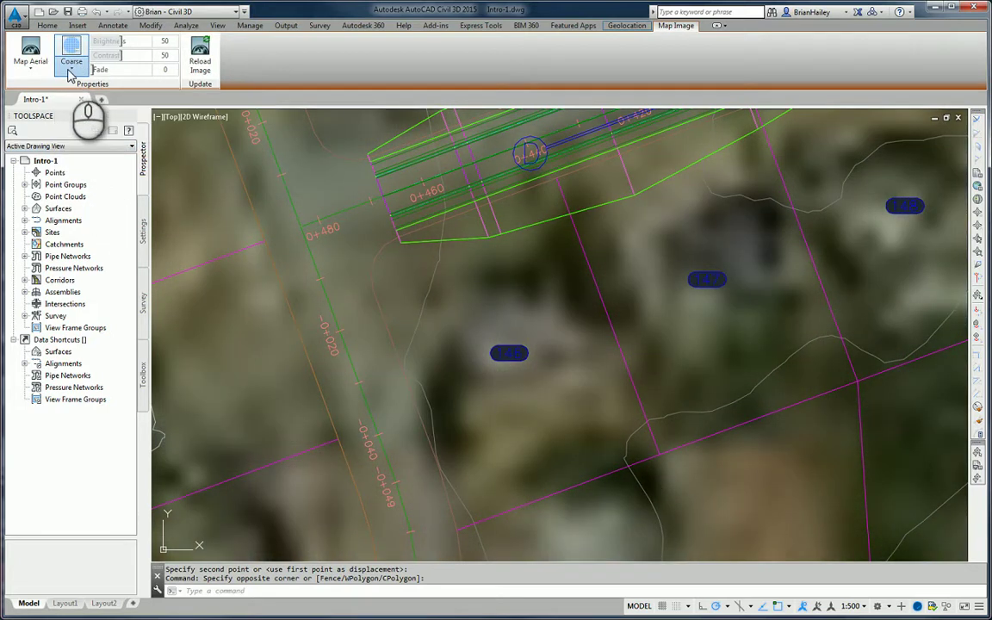
pyautogui.click(71, 72)
pyautogui.click(89, 91)
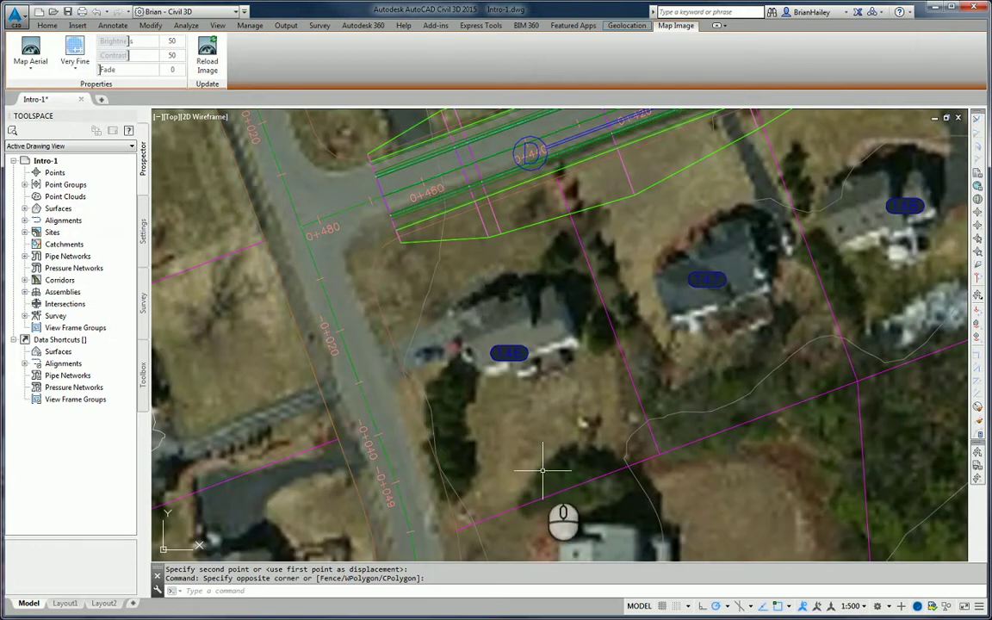
pyautogui.scroll(-10, 454, 291)
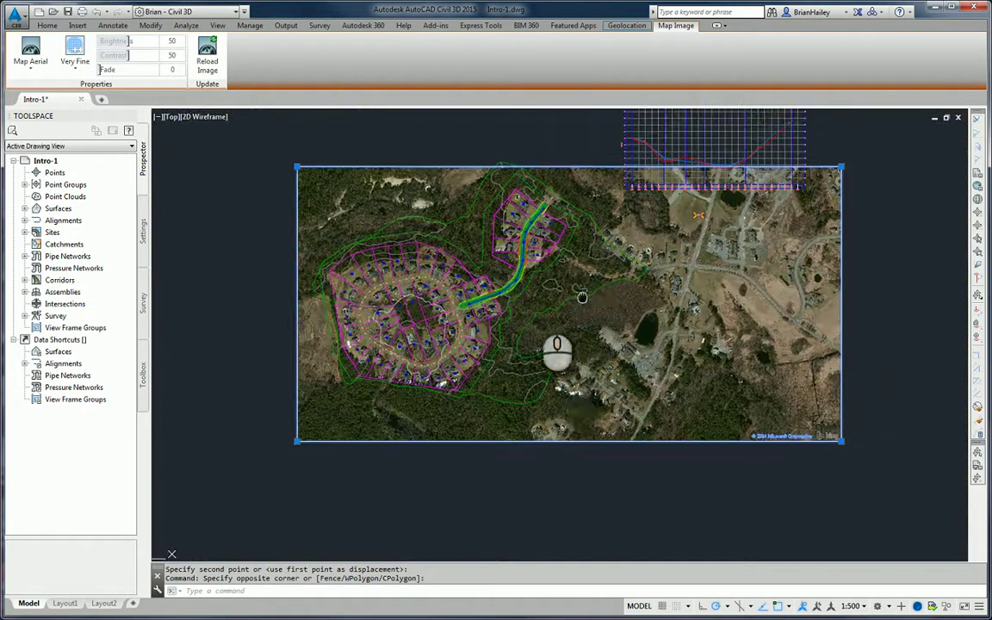
pyautogui.moveTo(582, 297); pyautogui.dragTo(513, 307, button='middle')
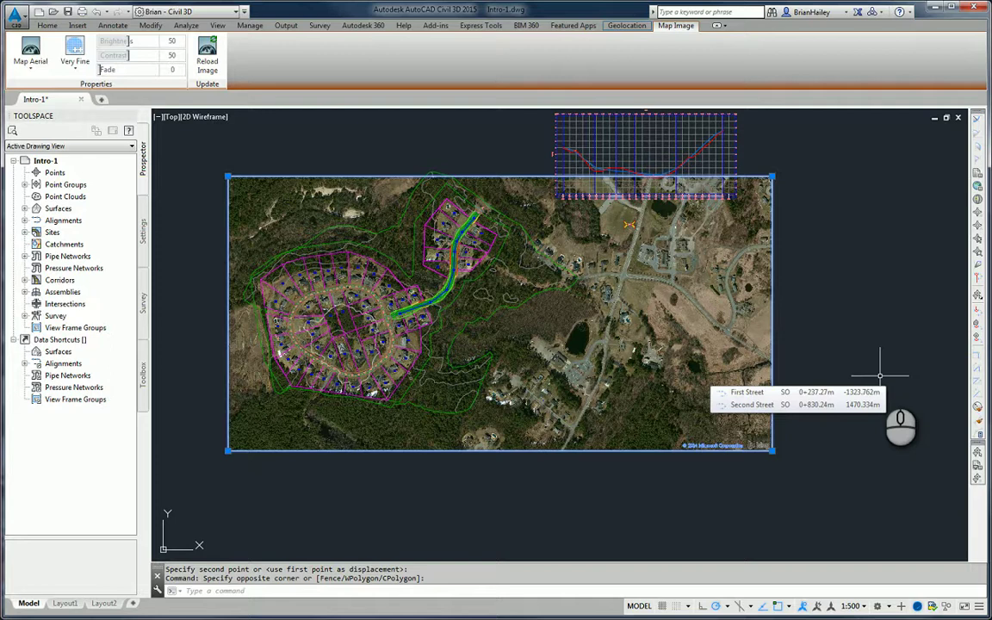
pyautogui.moveTo(805, 511)
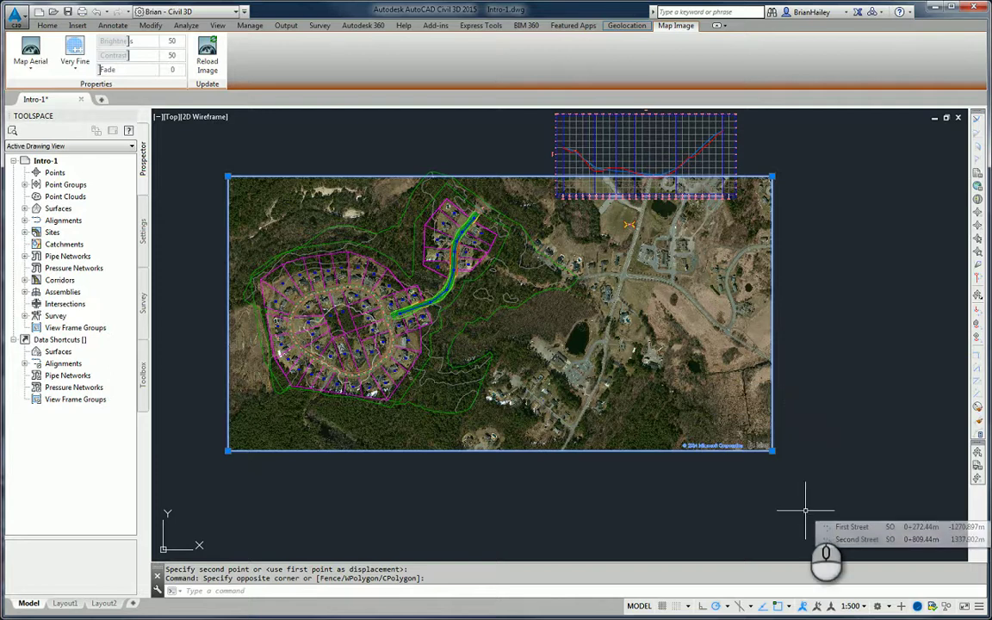